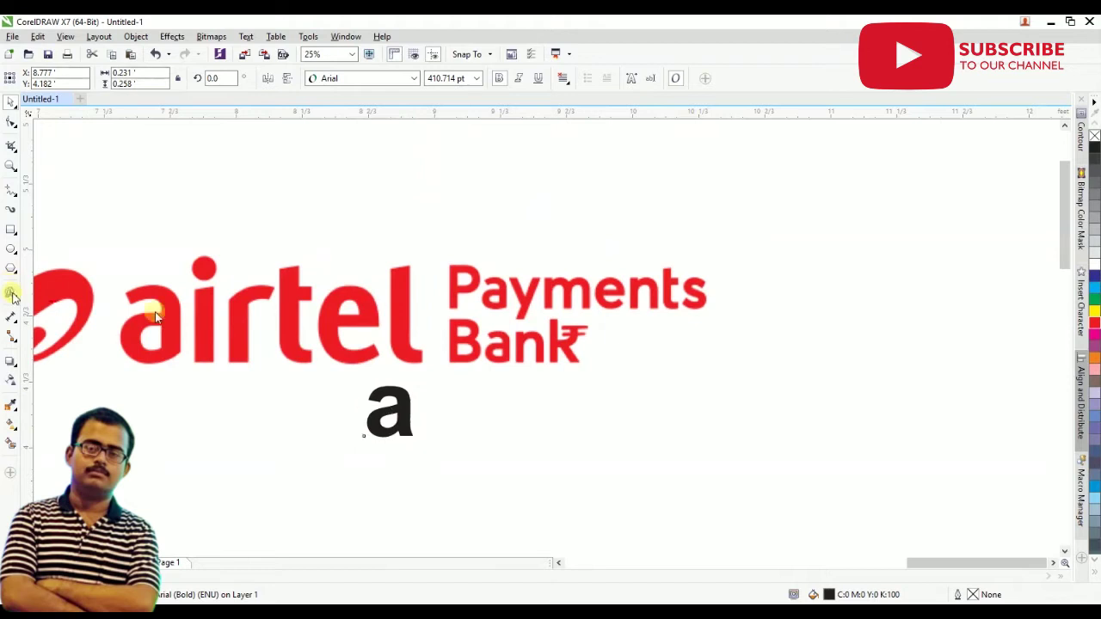
- Change the black letter "a" text below the logo to the word "Payments"
text(Pa)
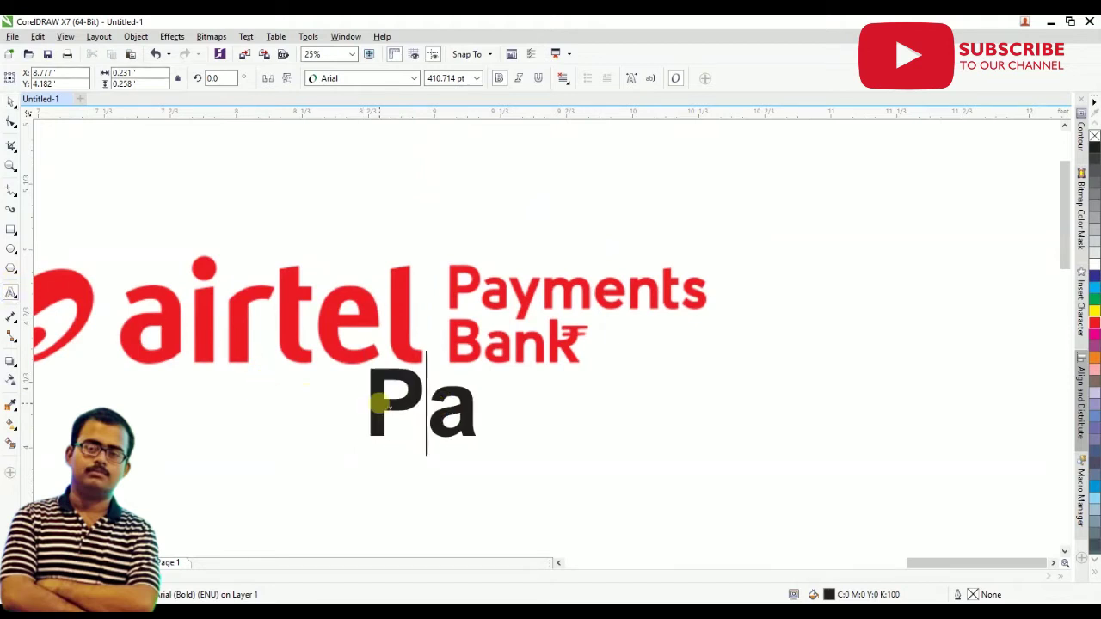
text(ym)
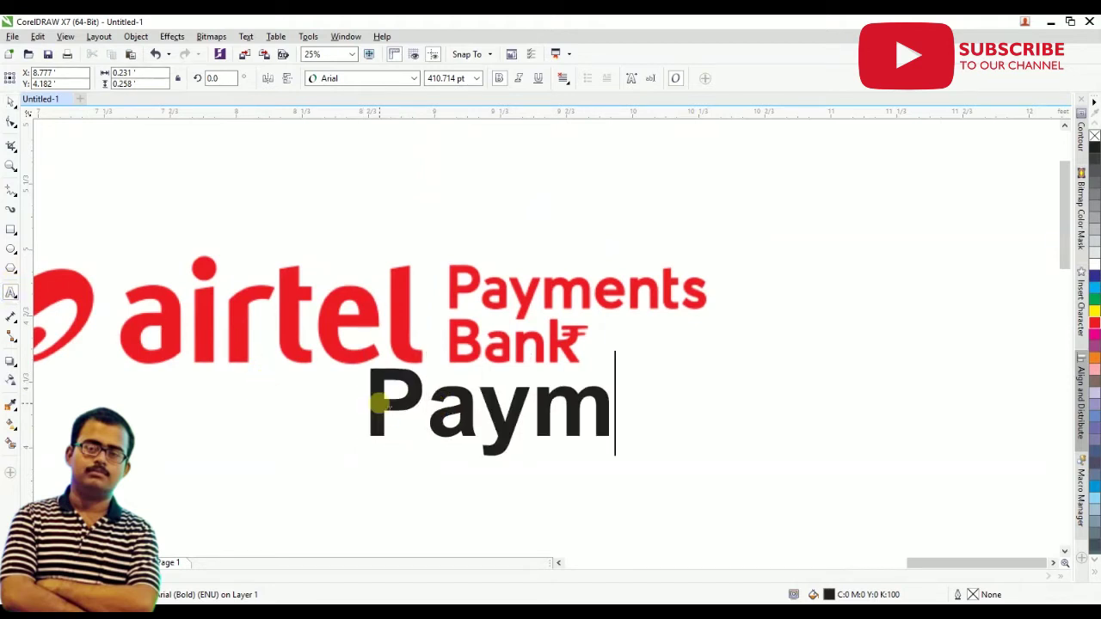
text(ents)
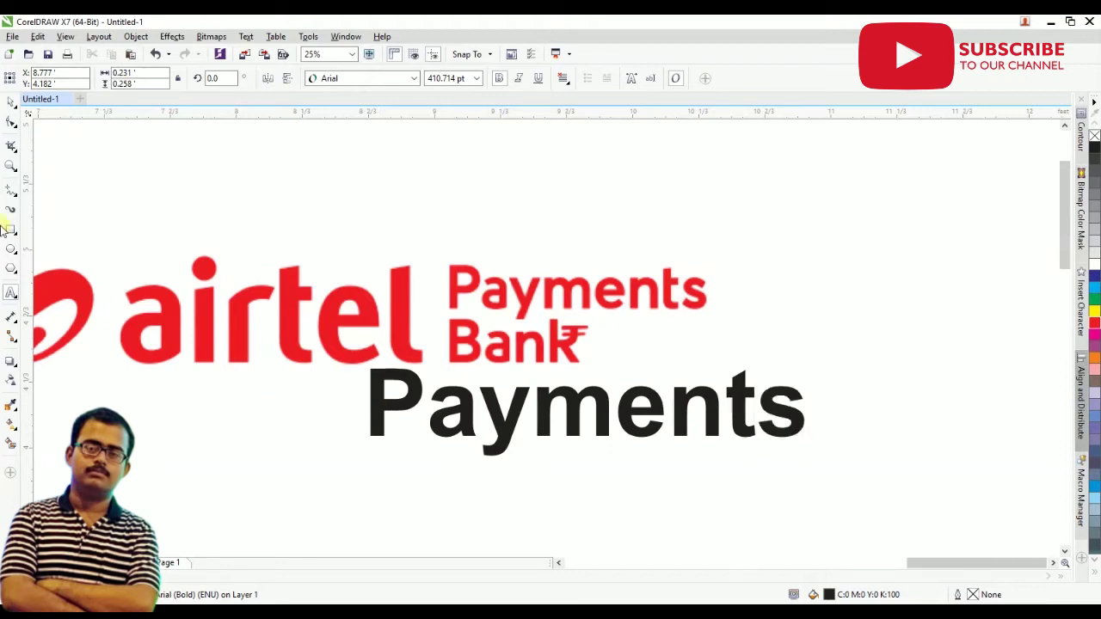
click(11, 103)
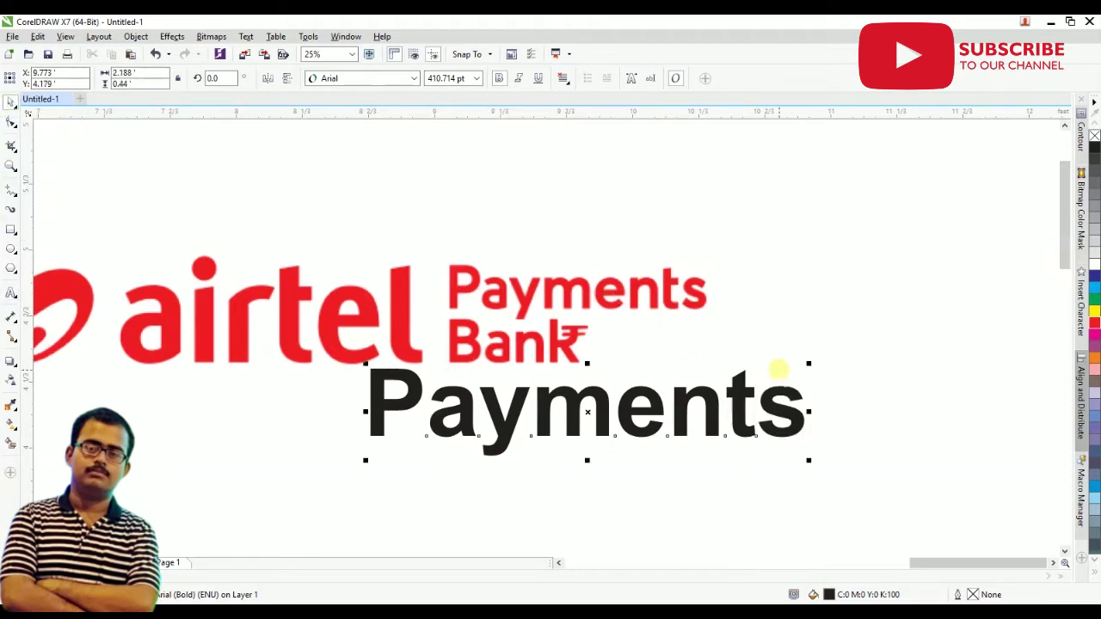
- Scale the "Payments" text down, move it over the logo's matching word, and stretch its height to about 0.305'
drag(785, 370, 657, 405)
drag(575, 441, 660, 306)
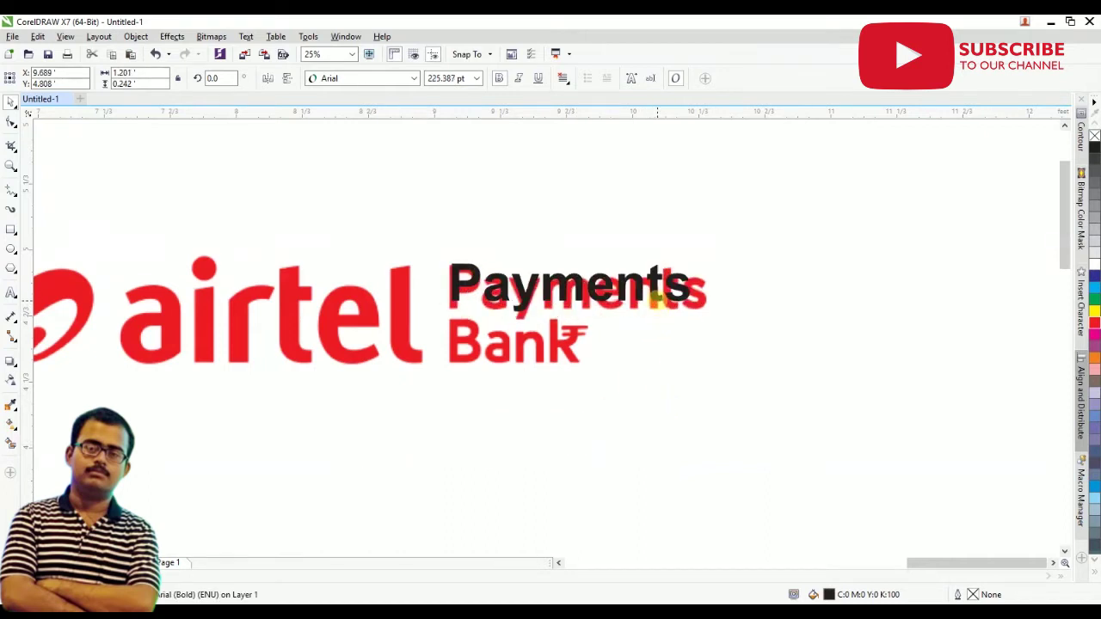
scroll(675, 312, up, 1)
drag(727, 335, 725, 358)
drag(472, 332, 472, 348)
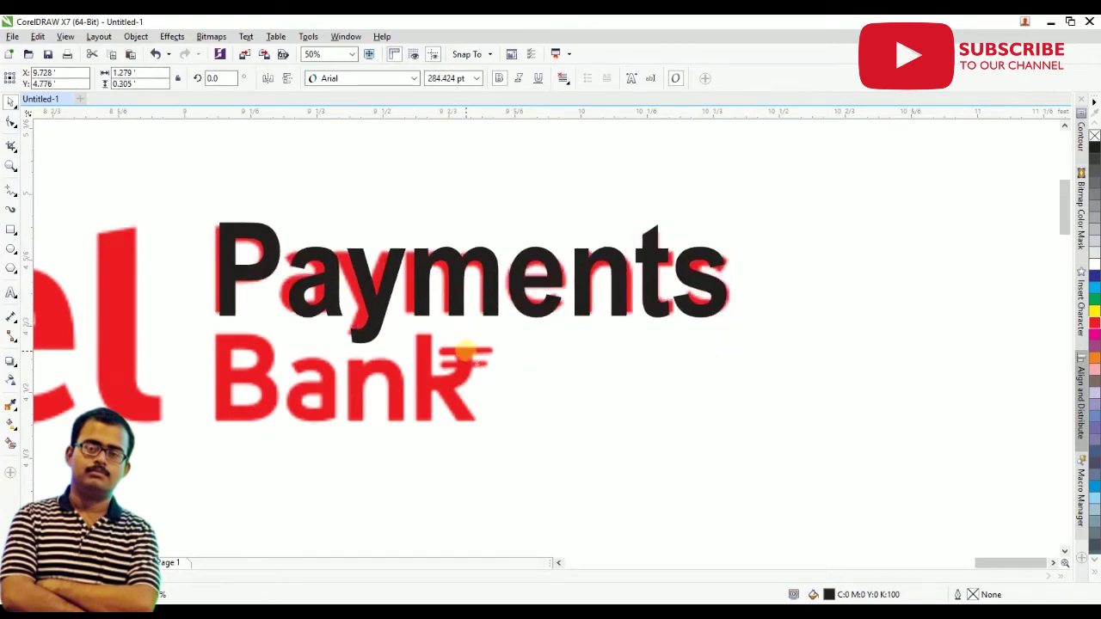
- Line up the "Payments" text with the traced word's left edge and widen it to about 1.296'
scroll(231, 270, up, 2)
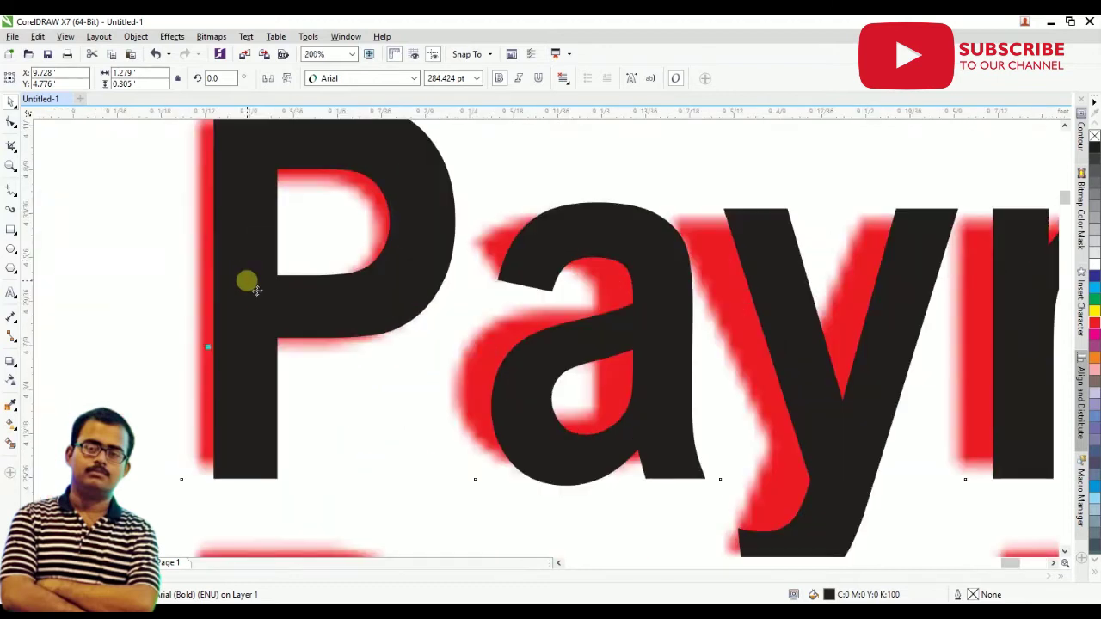
scroll(234, 283, down, 3)
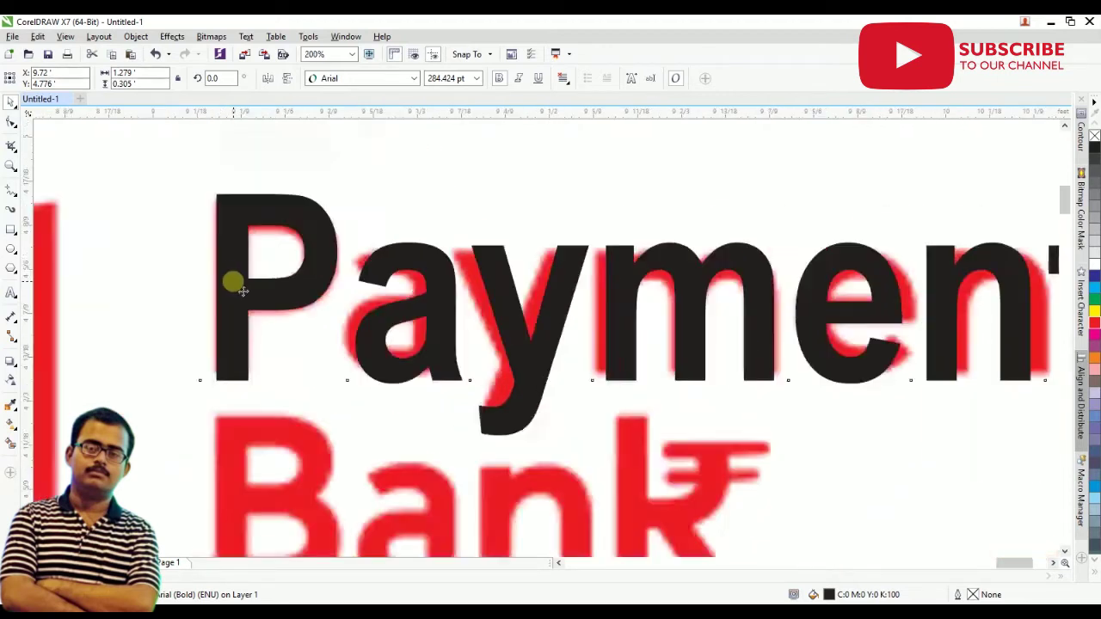
scroll(516, 281, up, 2)
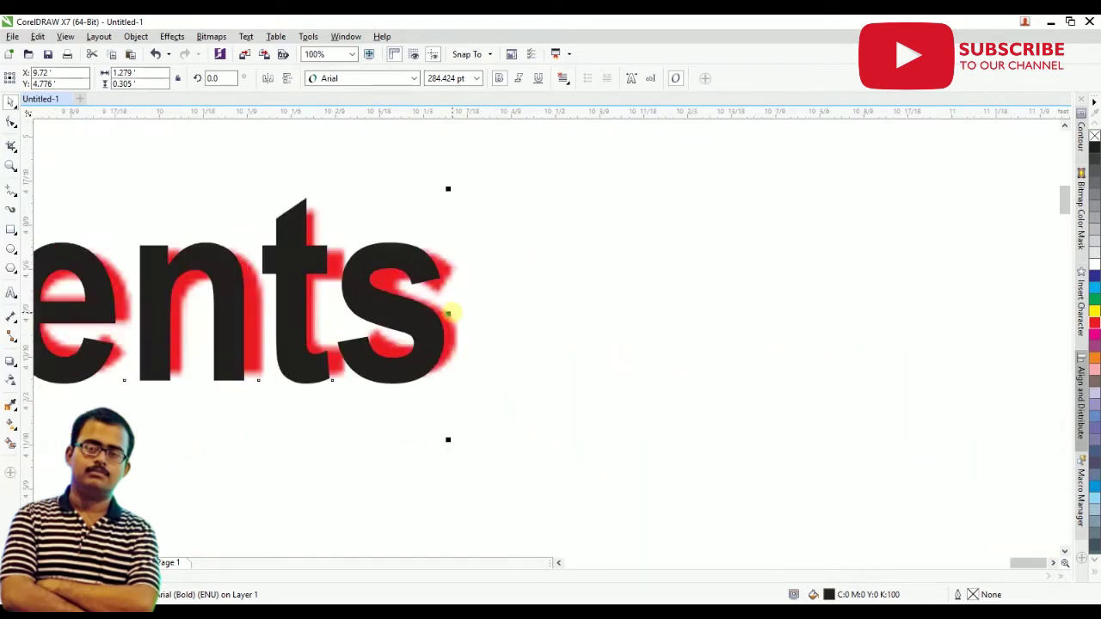
scroll(451, 313, down, 2)
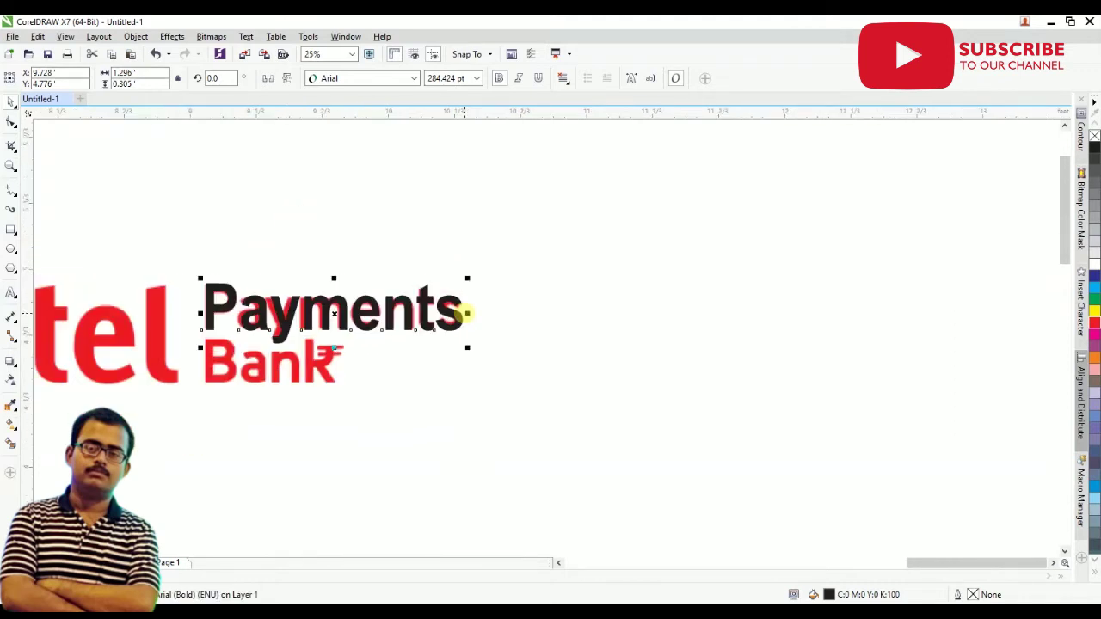
- Duplicate the "Payments" text below the logo and replace the copy's wording with "Banl"
drag(456, 388, 457, 435)
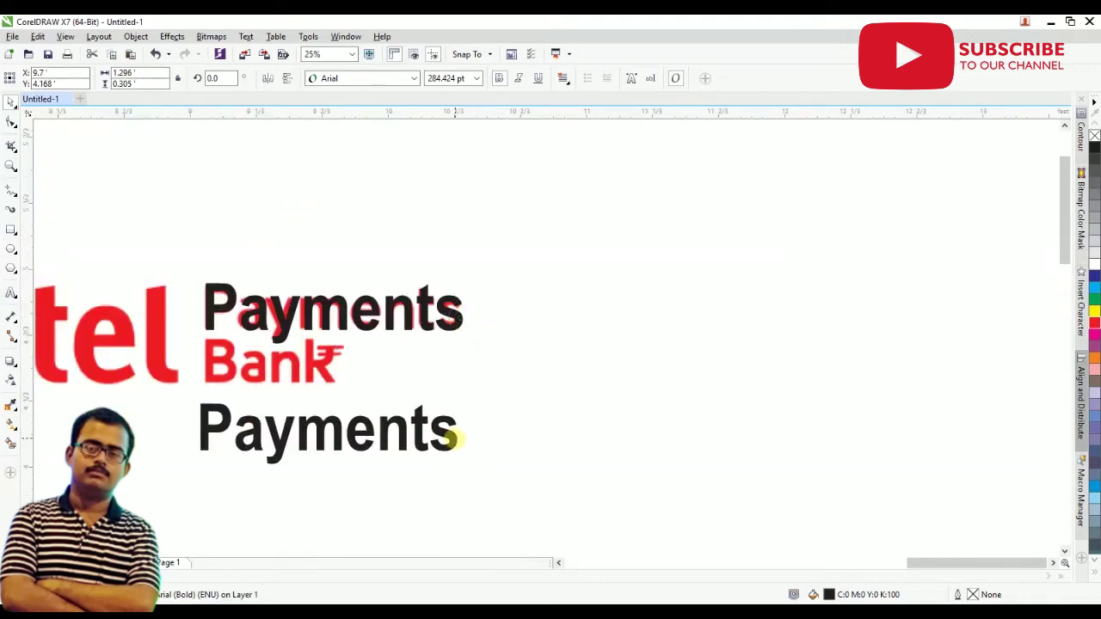
scroll(233, 428, up, 2)
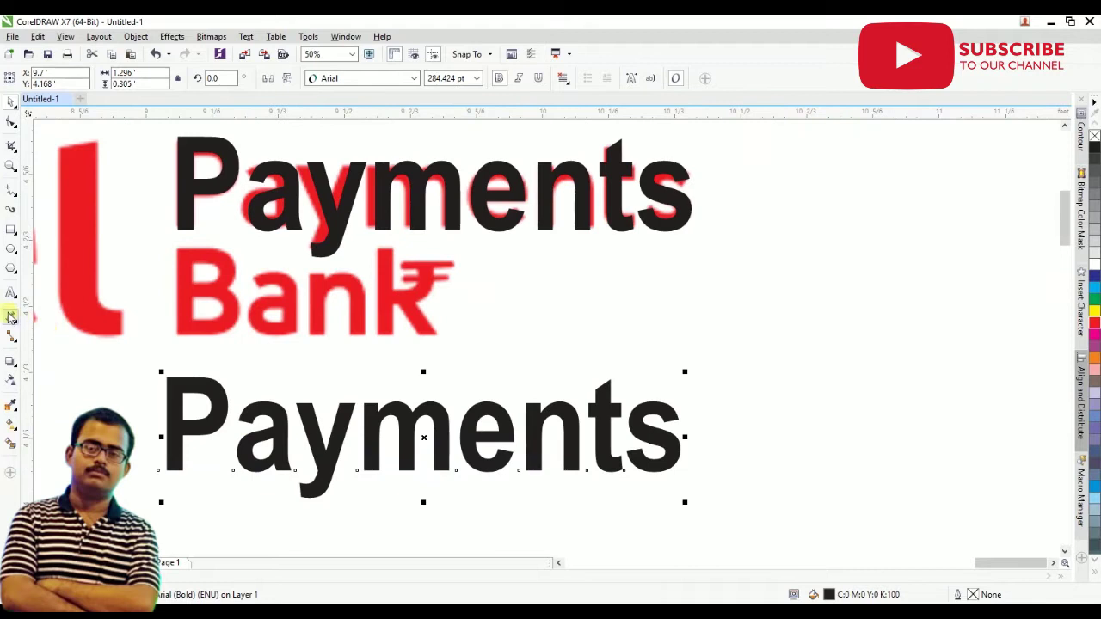
click(12, 295)
key(ctrl+a)
text(Ban)
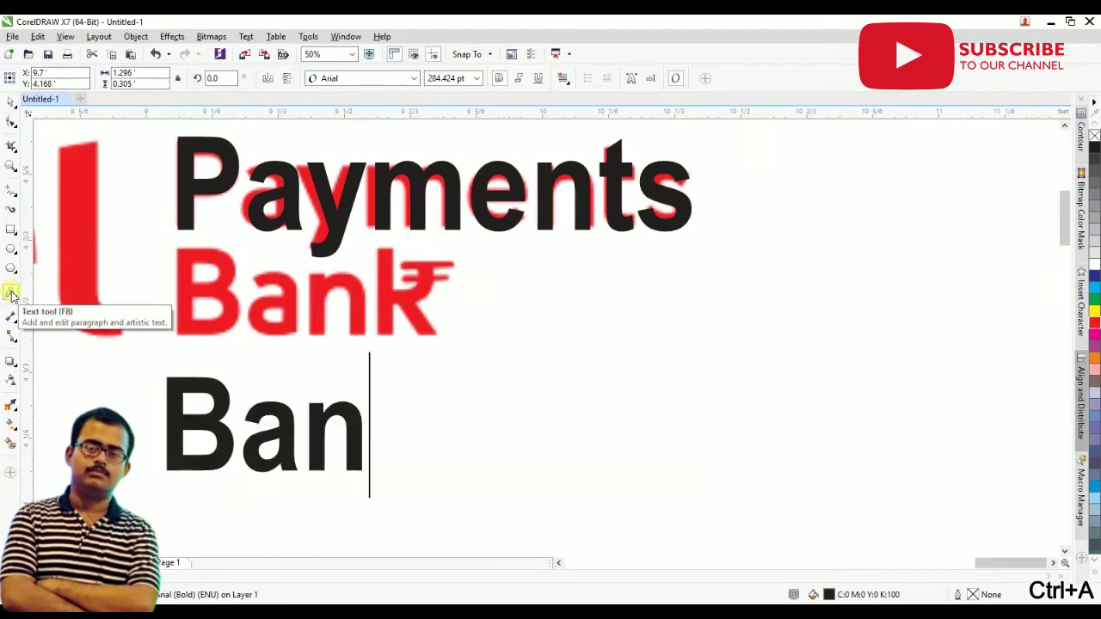
text(l)
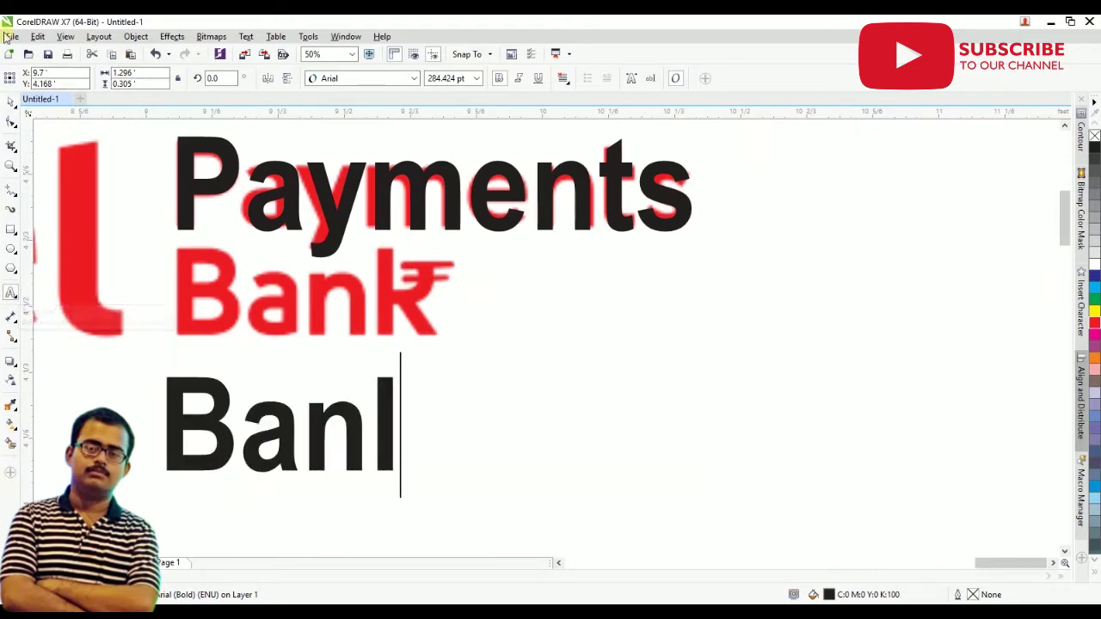
- Move the "Banl" text over the logo's word "Bank" and scale it to about 279 pt
click(10, 103)
click(264, 368)
drag(225, 416, 232, 289)
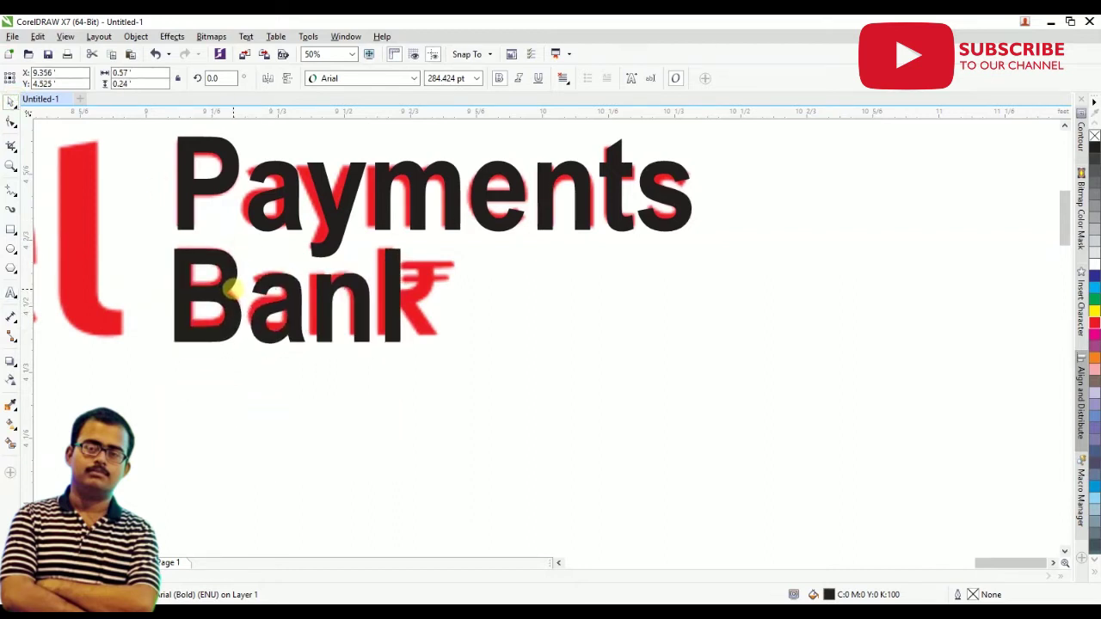
click(233, 296)
drag(405, 348, 410, 354)
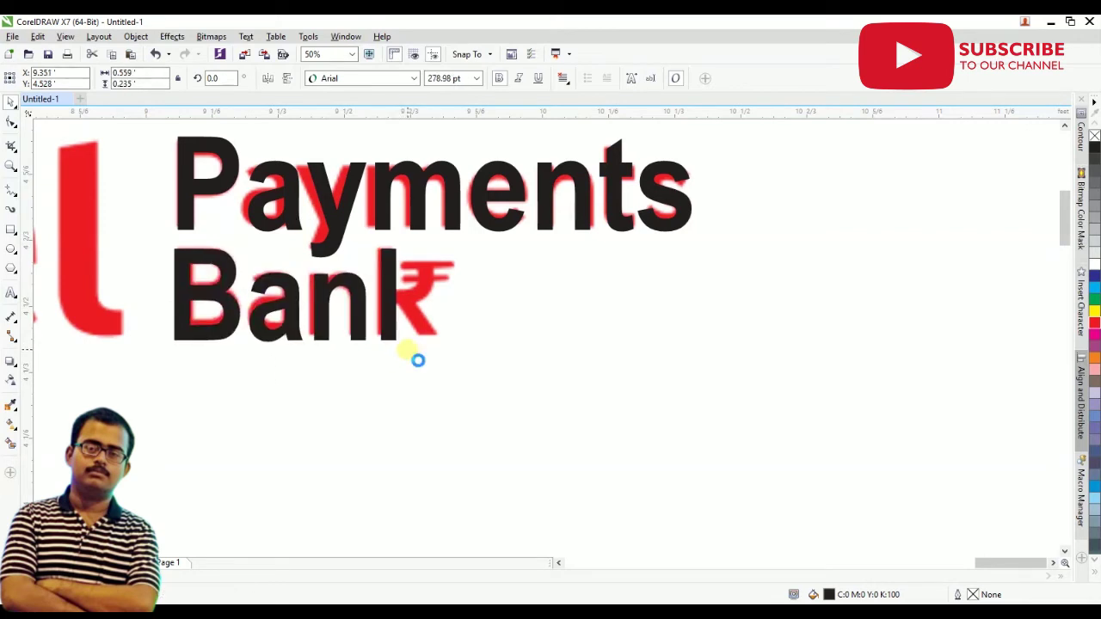
- Align the "Banl" text with the traced B and narrow it slightly to fit the logo's lettering
scroll(200, 252, up, 2)
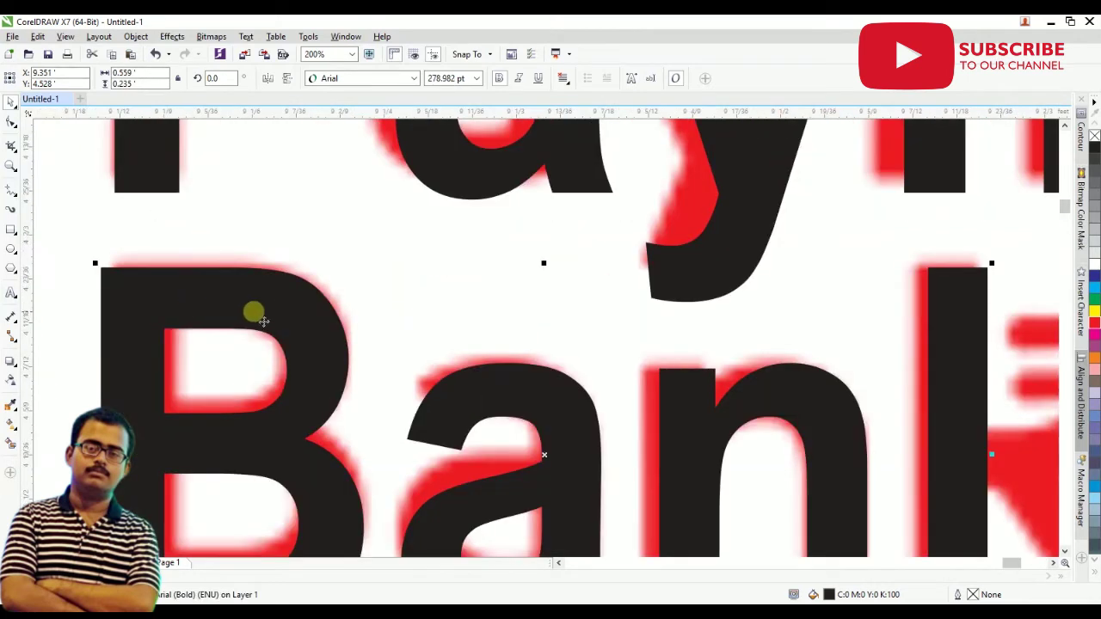
drag(273, 320, 376, 309)
scroll(376, 310, down, 1)
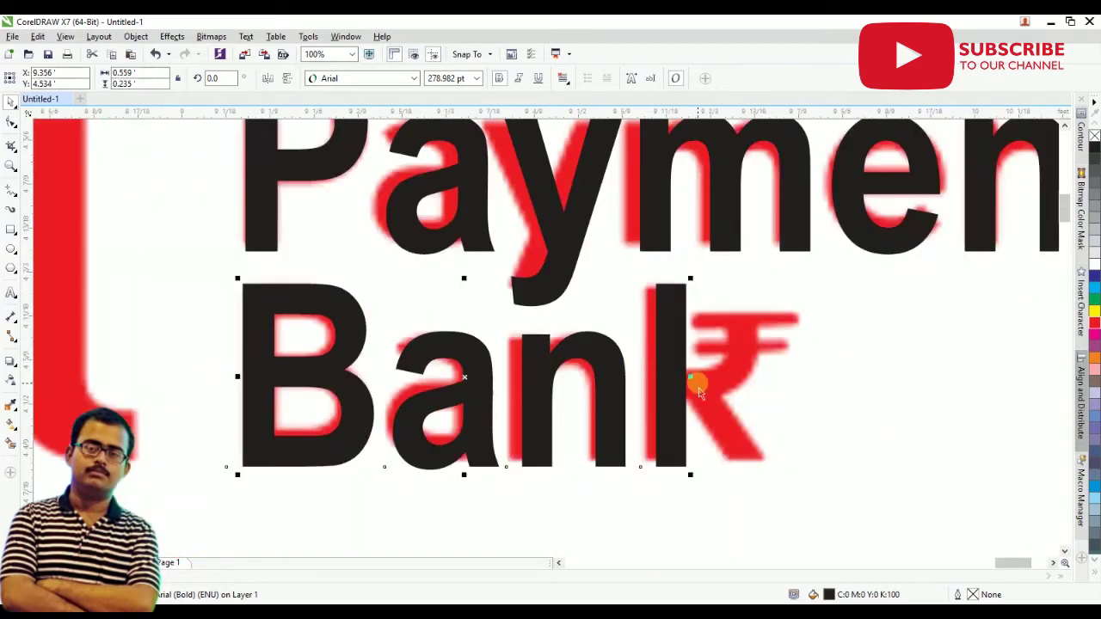
drag(699, 389, 686, 389)
scroll(622, 450, down, 2)
click(624, 452)
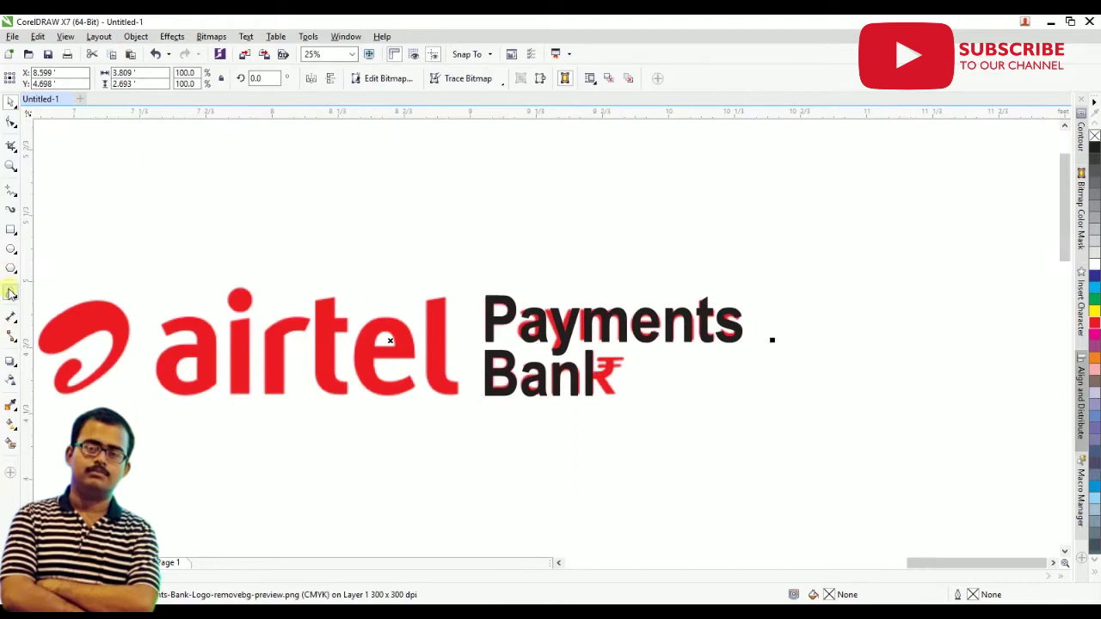
- Add rupee symbol text below the logo in the Rupee Foradian font
click(11, 294)
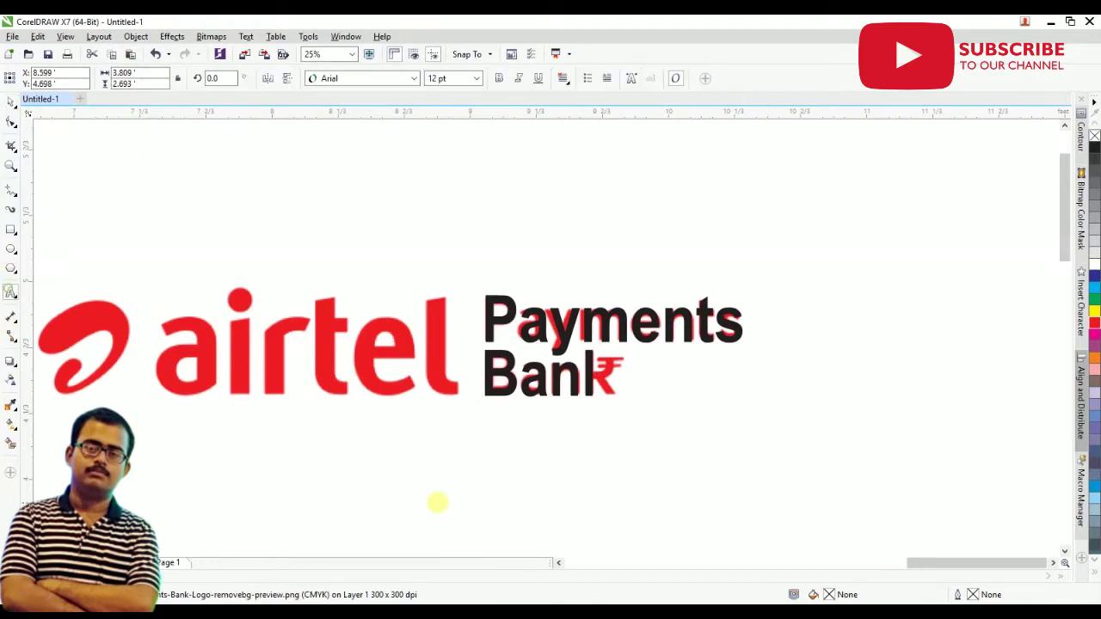
click(415, 79)
text(Ru)
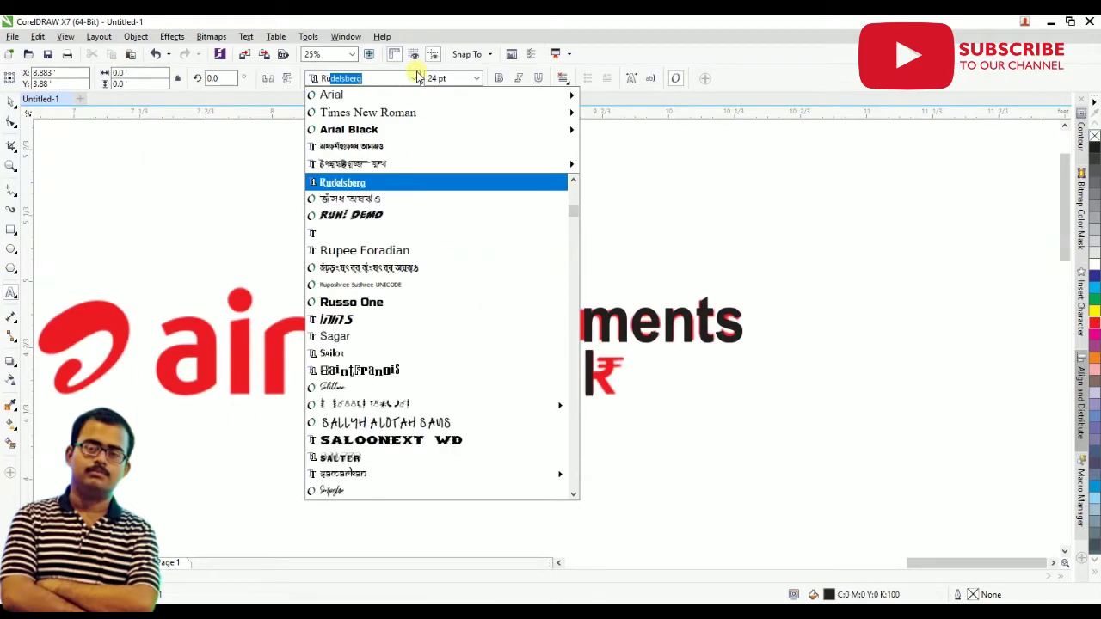
text(pee Foradian)
key(Return)
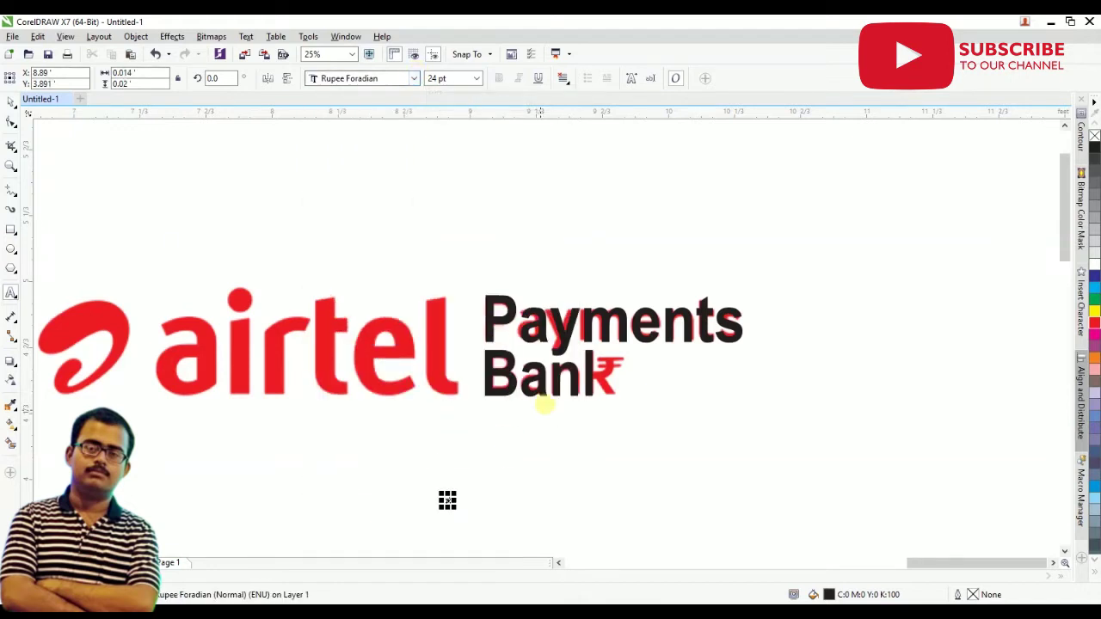
scroll(447, 499, up, 1)
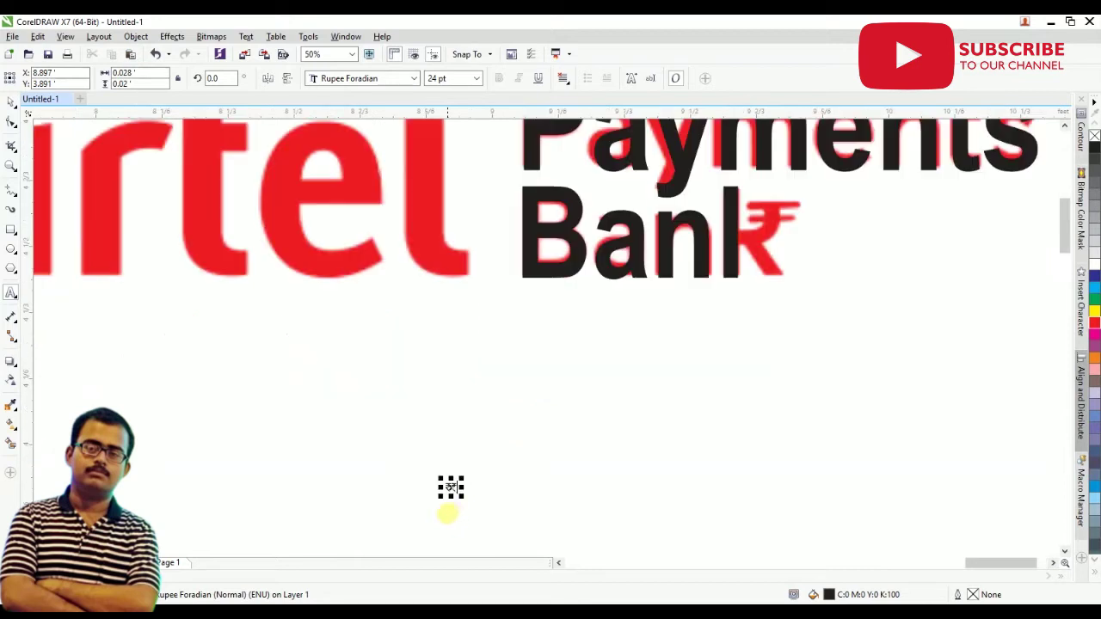
text(``)
- Enlarge the rupee text to about 627 pt and reduce it to a single symbol
scroll(504, 516, down, 3)
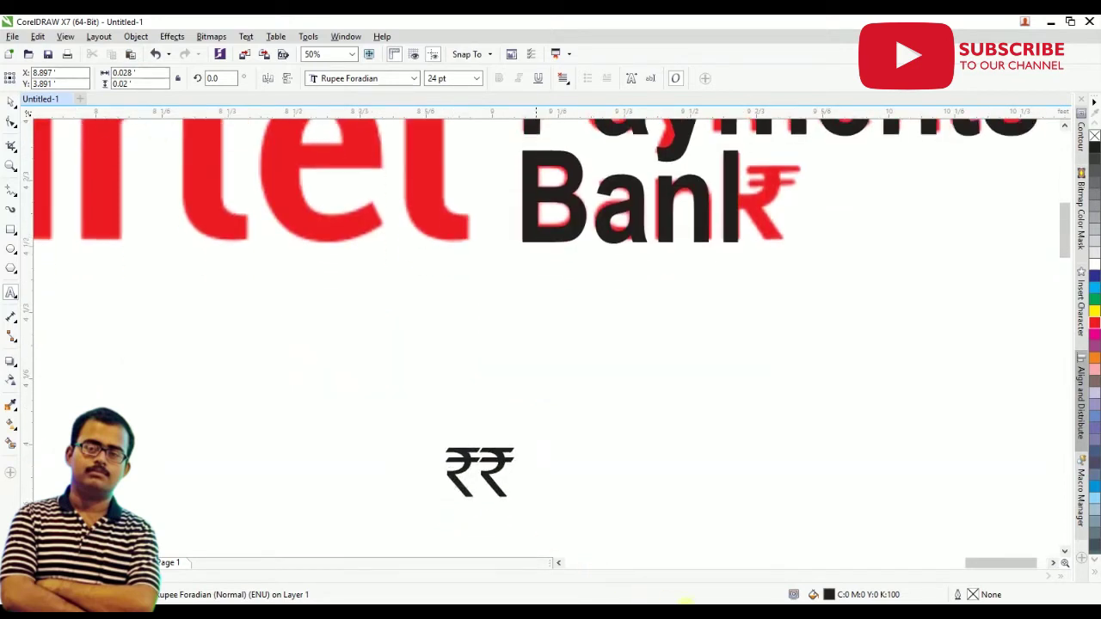
drag(594, 385, 367, 385)
key(Delete)
scroll(368, 389, down, 3)
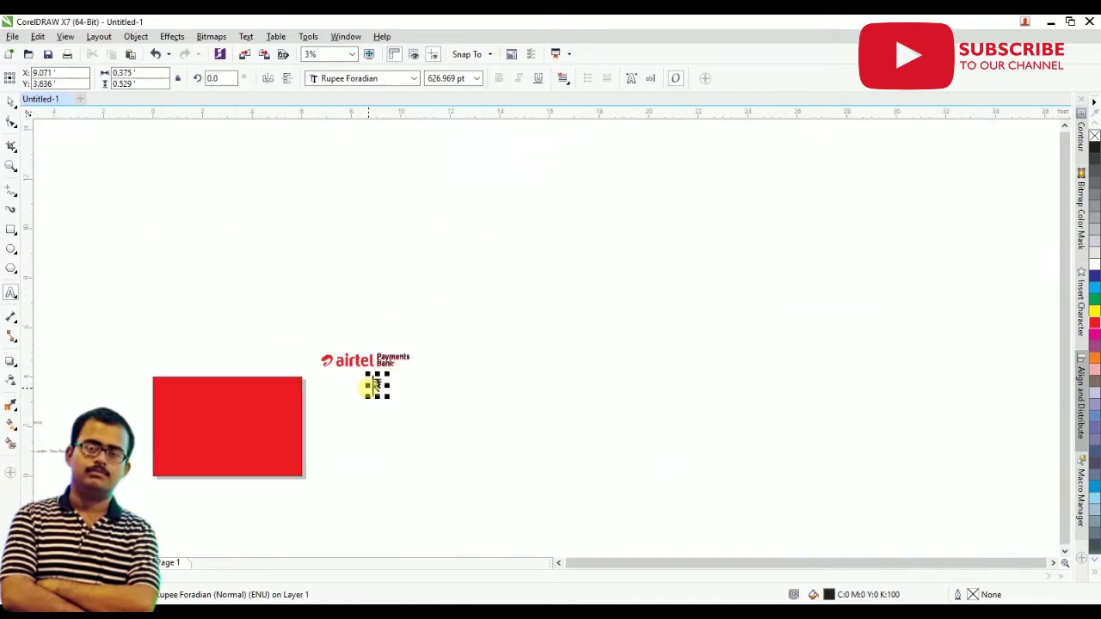
scroll(369, 386, up, 2)
click(11, 101)
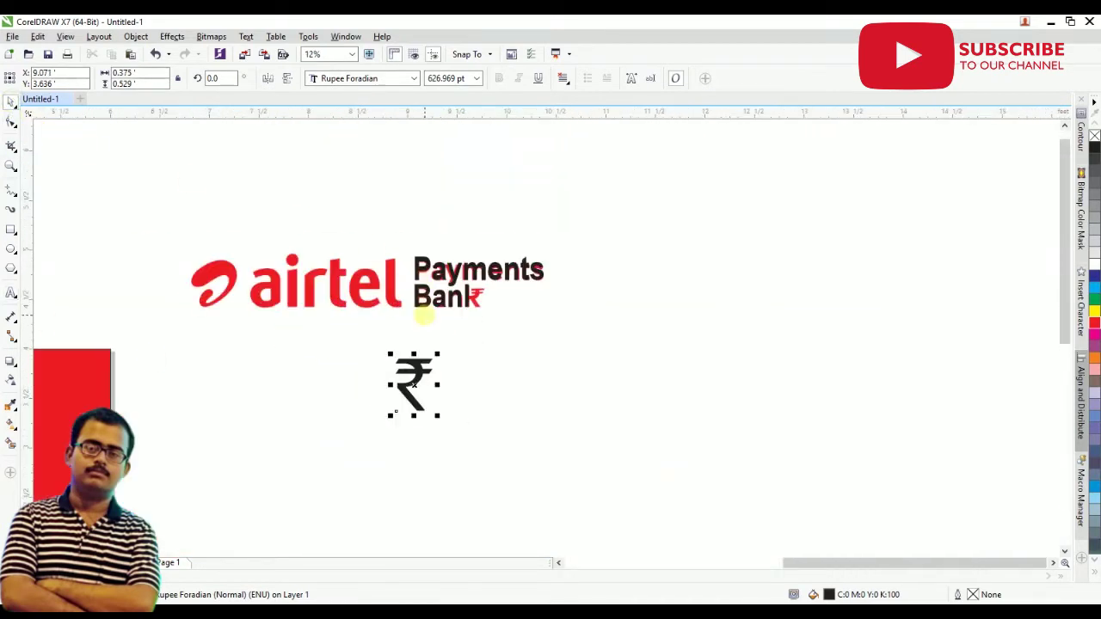
- Place the rupee symbol over the logo's rupee sign beside the "l" stem and scale it to about 278 pt
drag(474, 323, 430, 368)
scroll(495, 297, up, 2)
scroll(430, 368, up, 1)
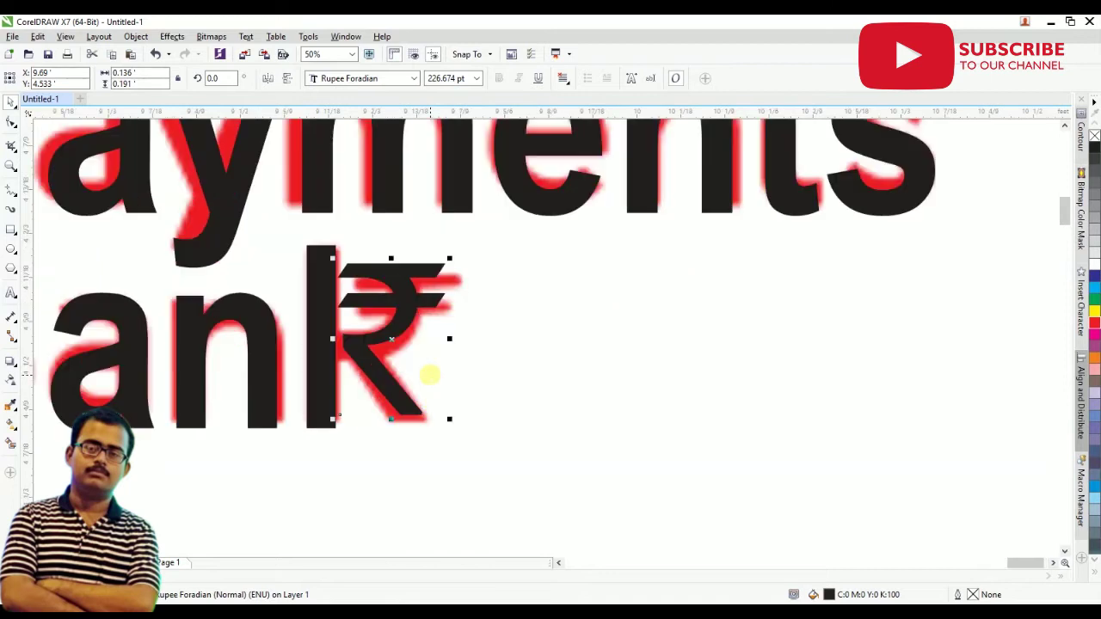
drag(452, 423, 465, 436)
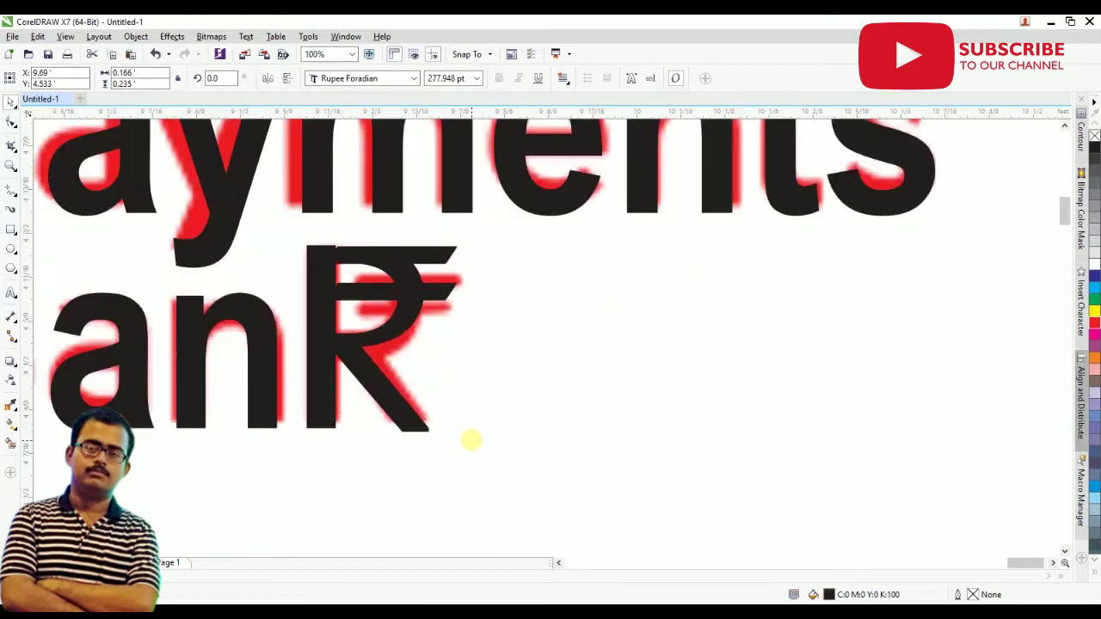
drag(409, 319, 420, 320)
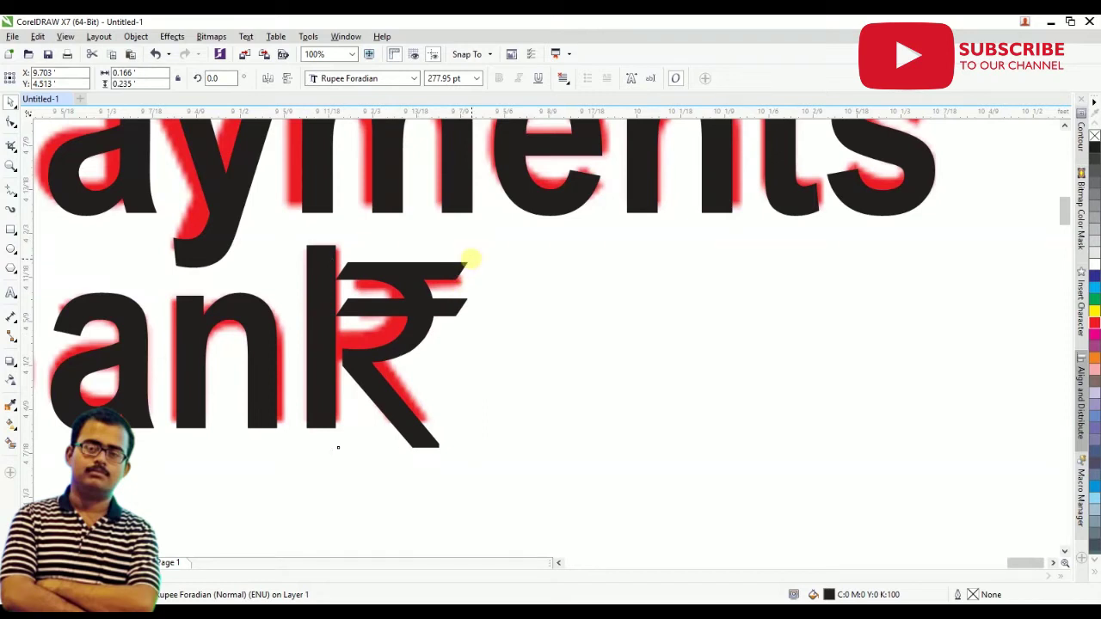
- Shrink the rupee symbol to about 0.146' by 0.206' over the logo's sign and convert it to curves
drag(471, 258, 462, 276)
drag(413, 322, 411, 324)
key(ctrl+q)
double_click(359, 344)
scroll(358, 340, up, 2)
drag(359, 327, 389, 320)
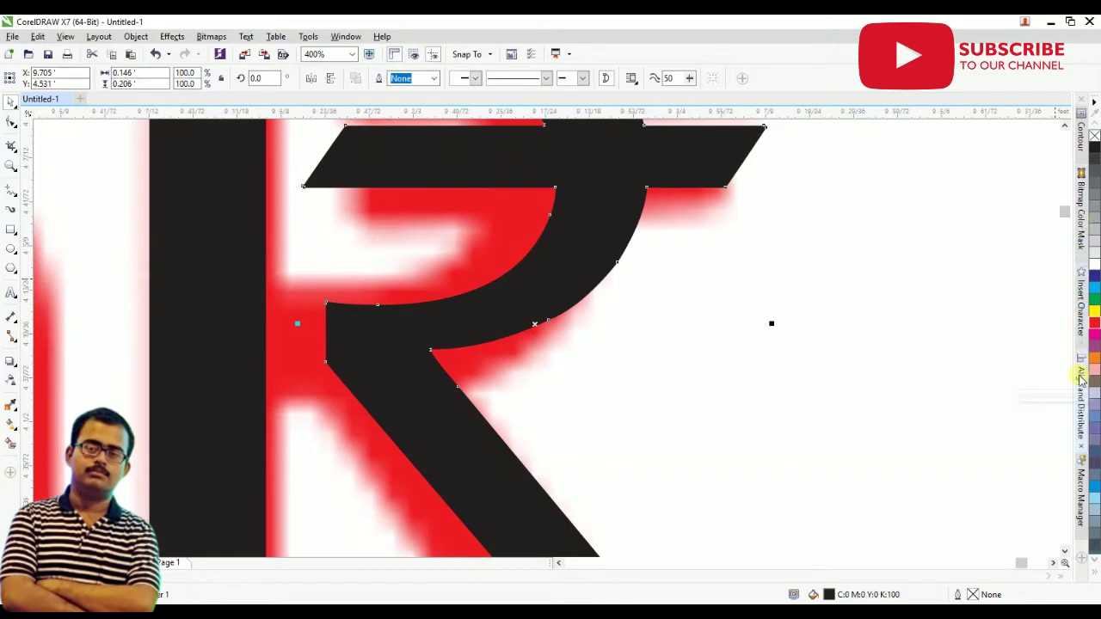
- Try a one-step outside contour with a 0.007' offset and black fill on the rupee symbol
click(1081, 129)
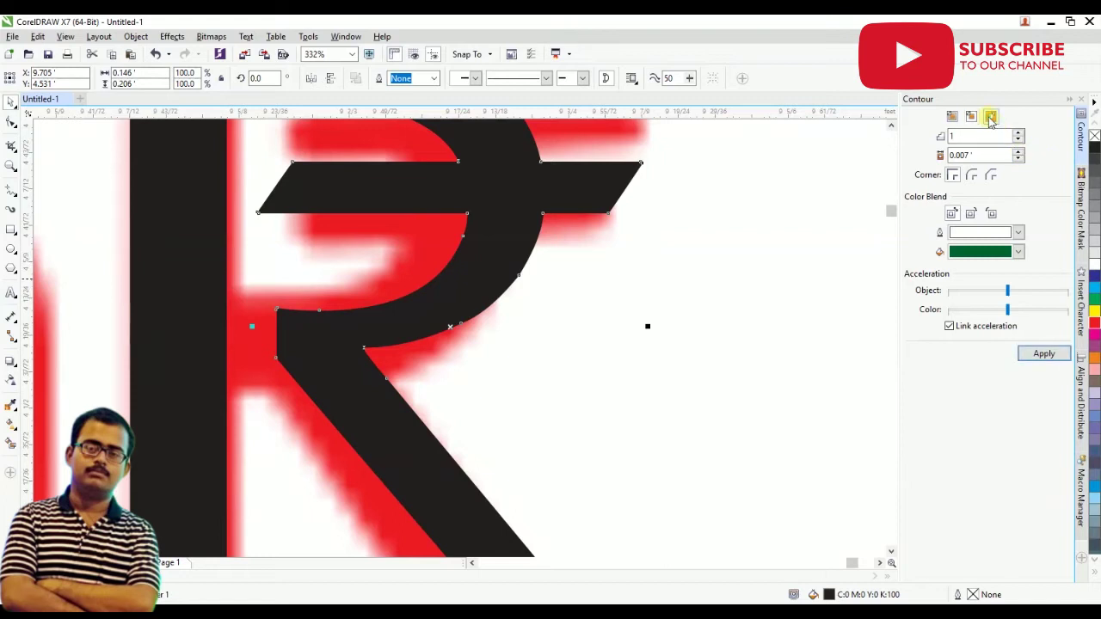
click(1018, 251)
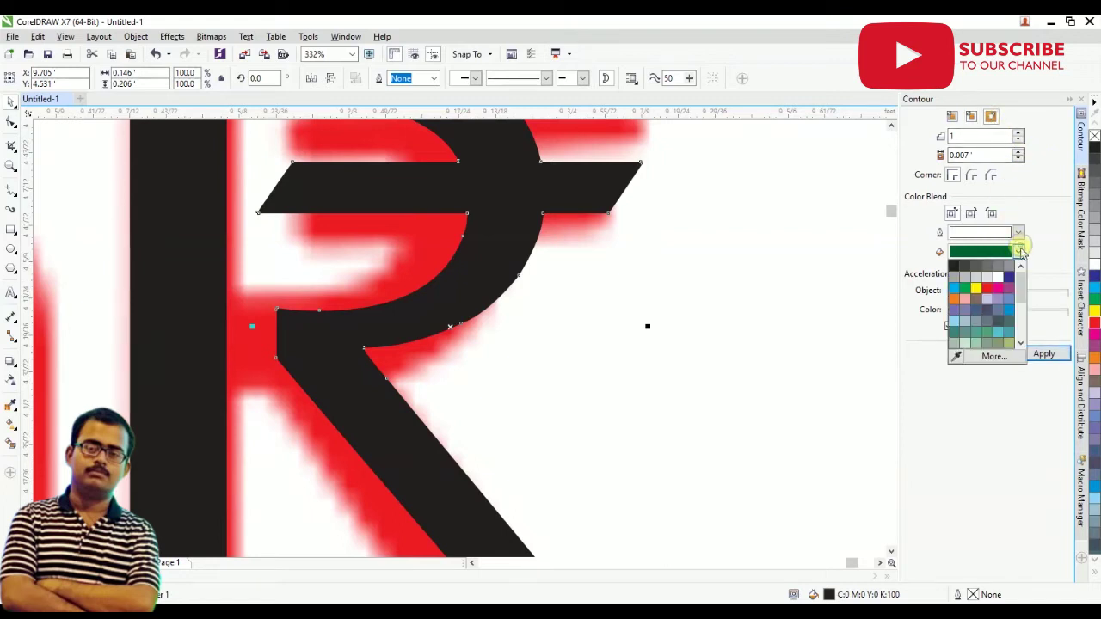
click(951, 266)
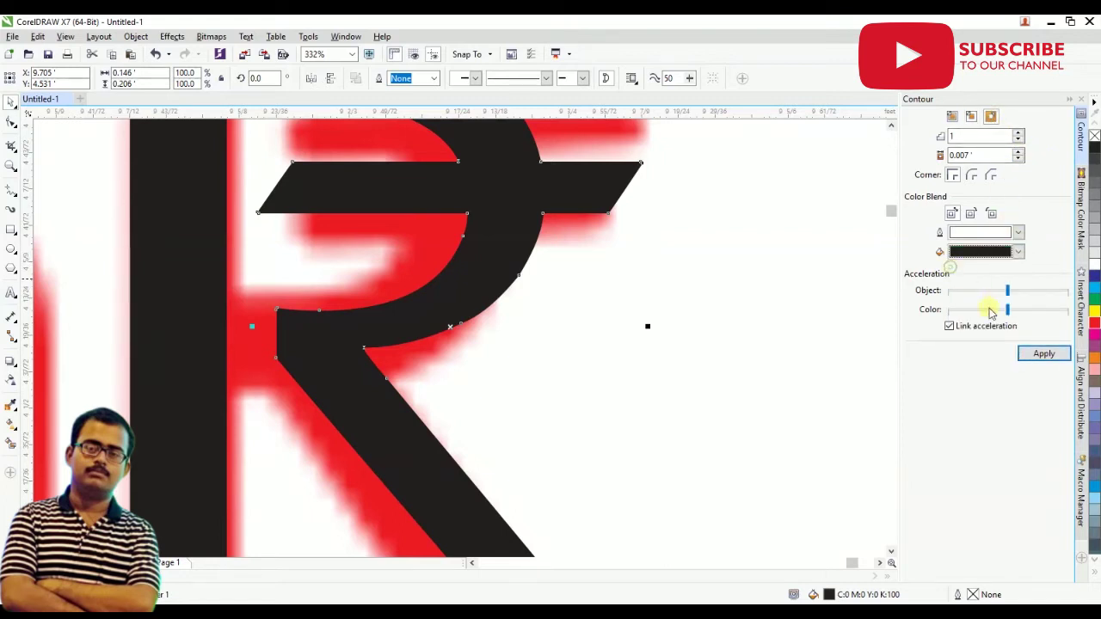
click(1042, 353)
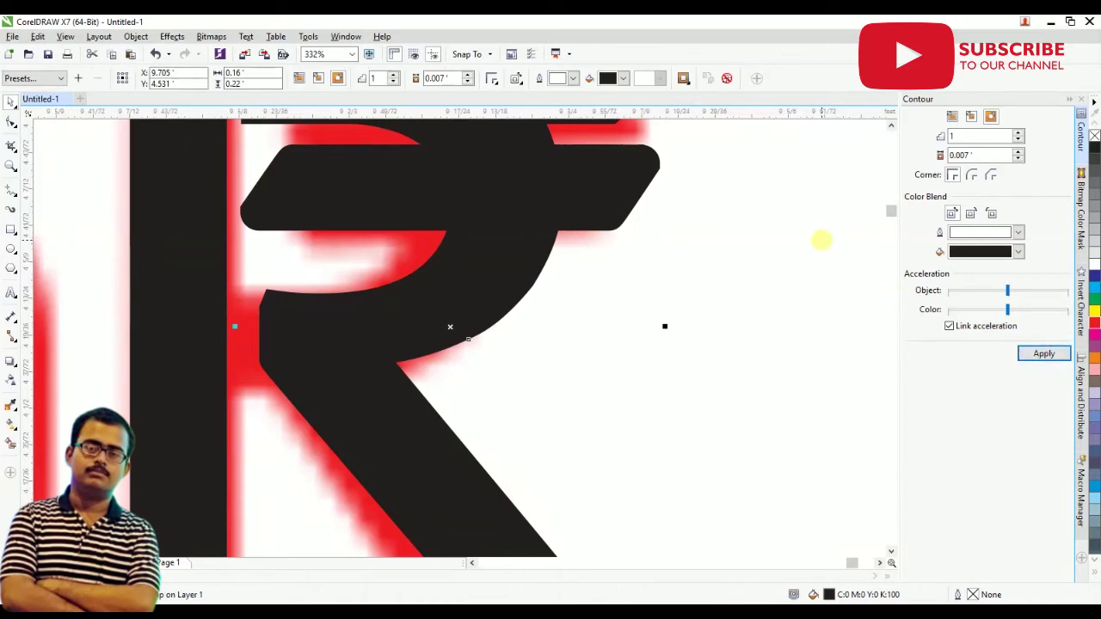
key(ctrl+z)
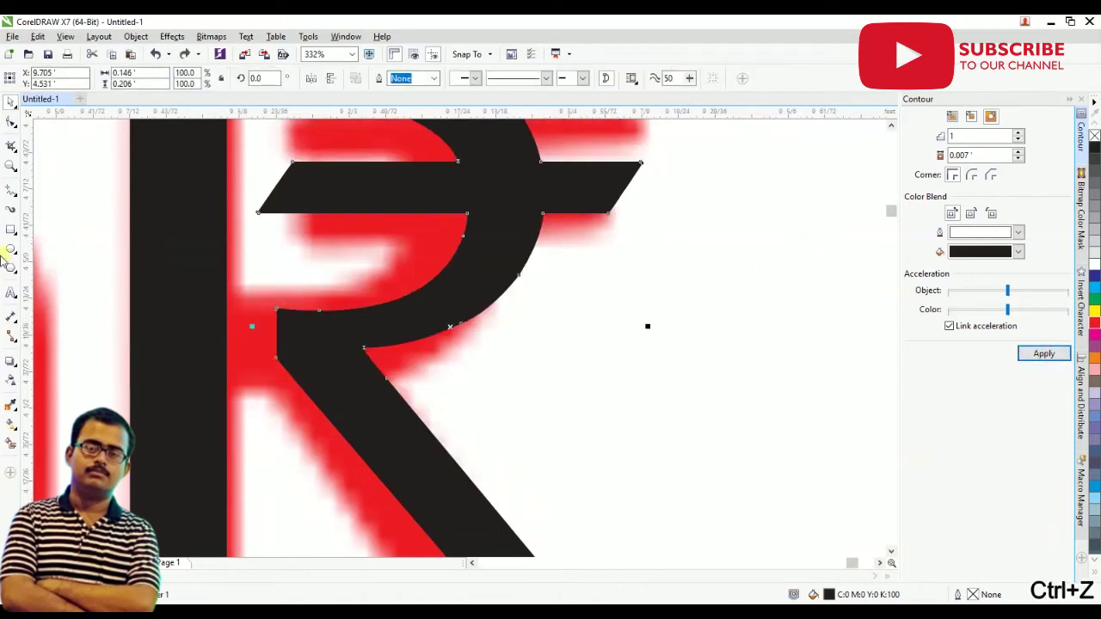
- Add nodes at the rupee symbol's inner corner and pull them into the "l" stem to form a joining bar
click(11, 124)
drag(264, 256, 274, 417)
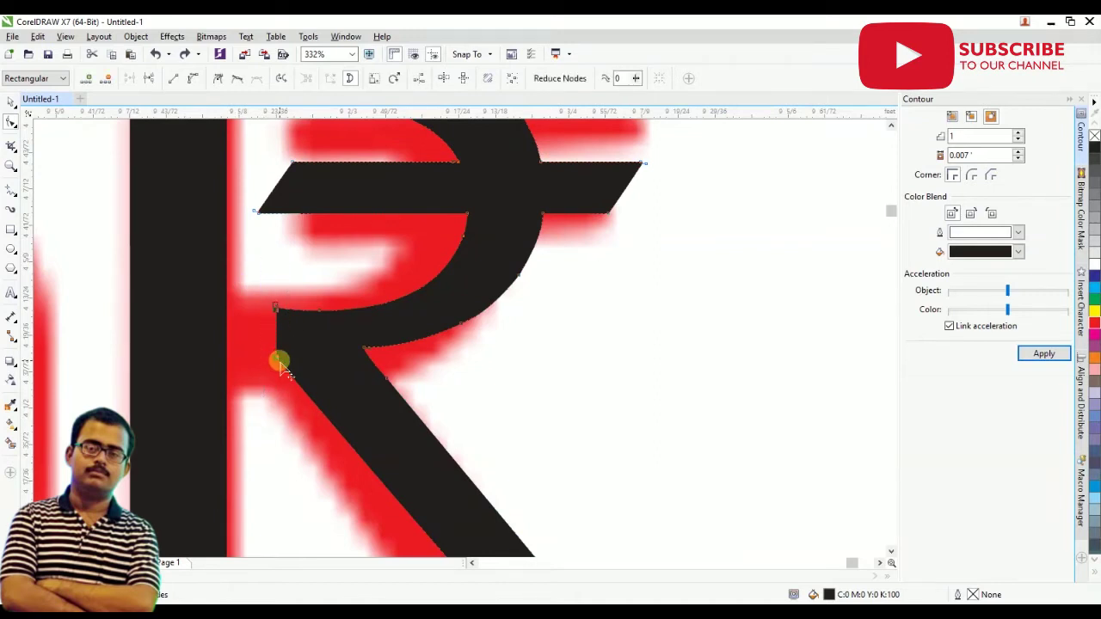
drag(280, 365, 205, 368)
key(ctrl+z)
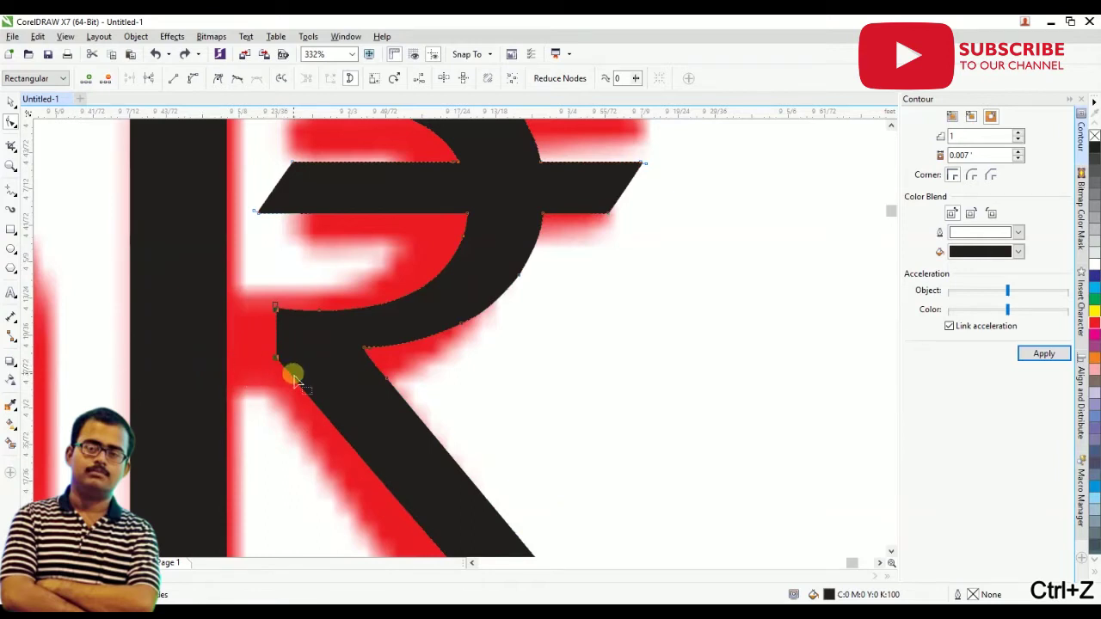
double_click(282, 365)
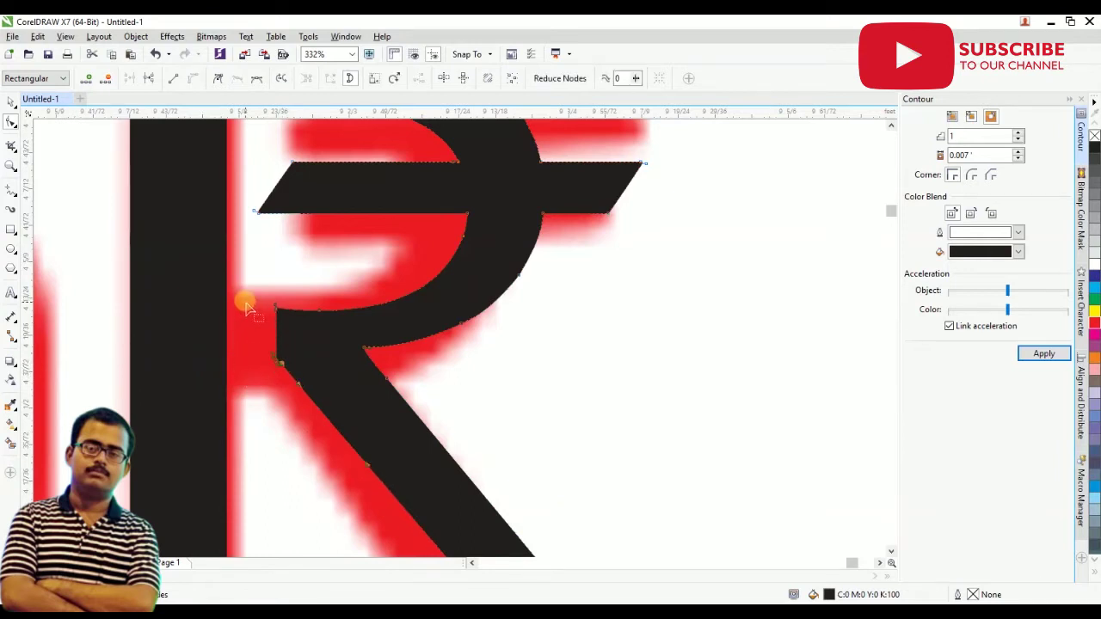
drag(280, 314, 211, 314)
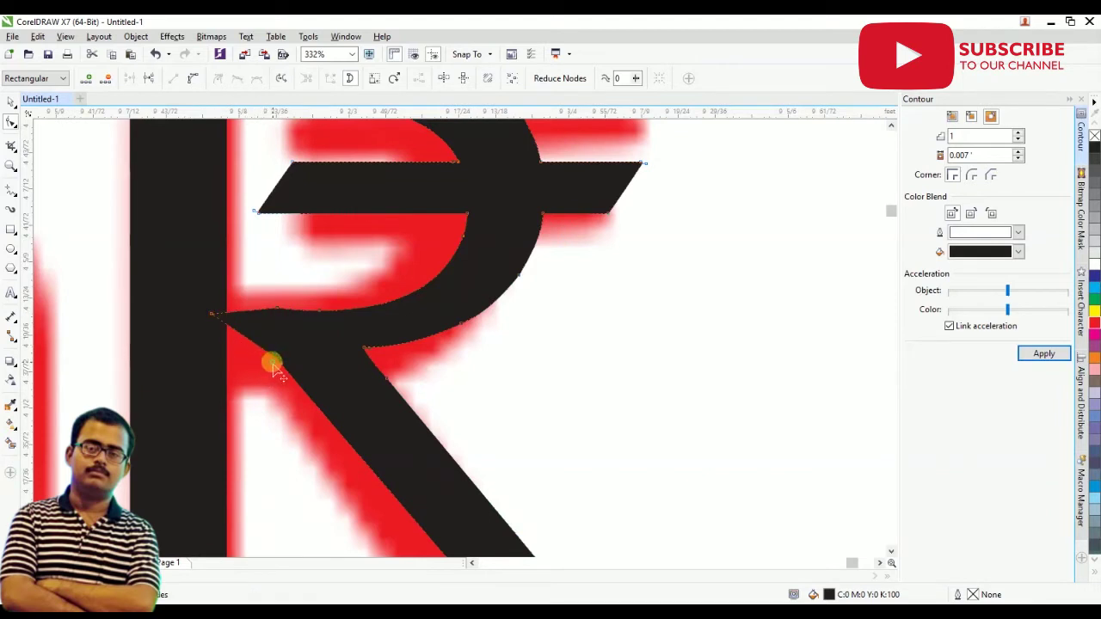
mouse_move(273, 365)
mouse_down()
mouse_move(203, 368)
mouse_move(274, 355)
mouse_move(205, 364)
mouse_up()
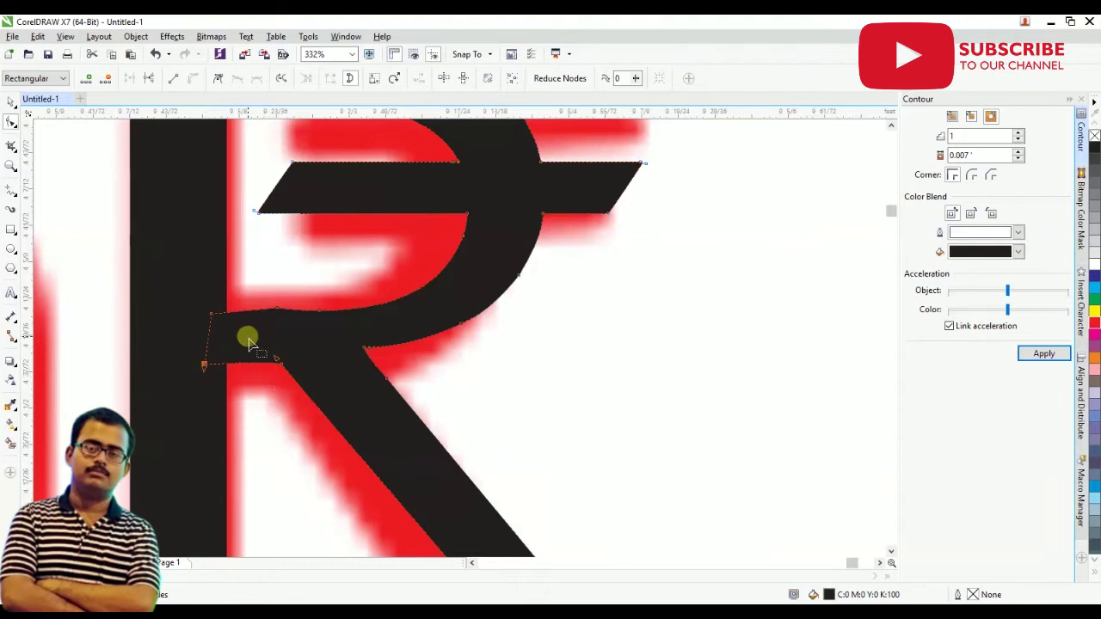
drag(218, 315, 215, 304)
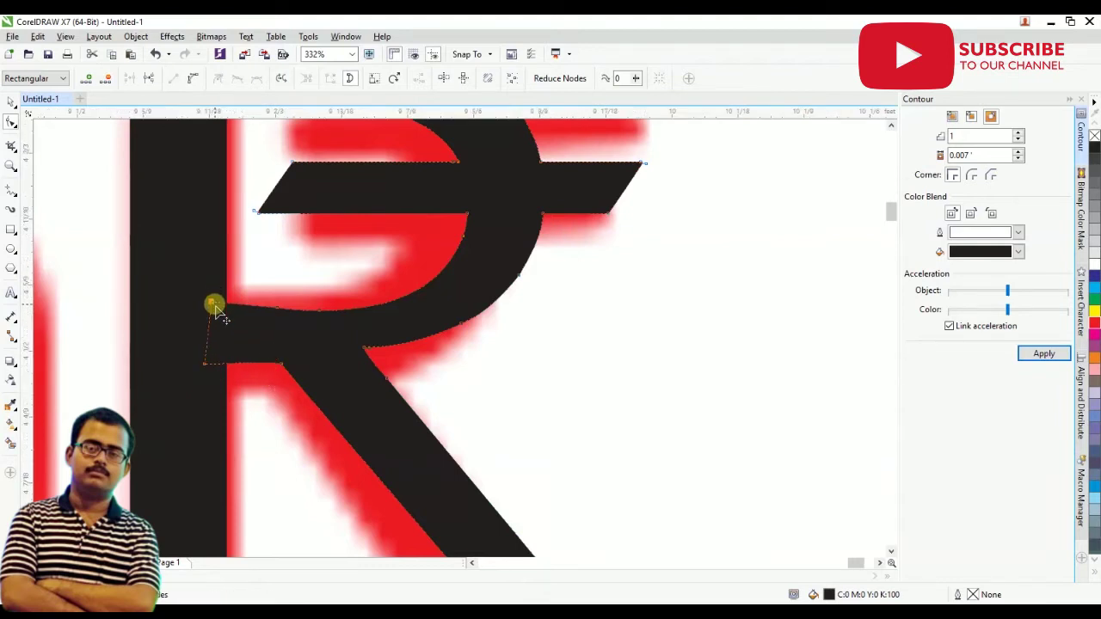
scroll(215, 305, down, 4)
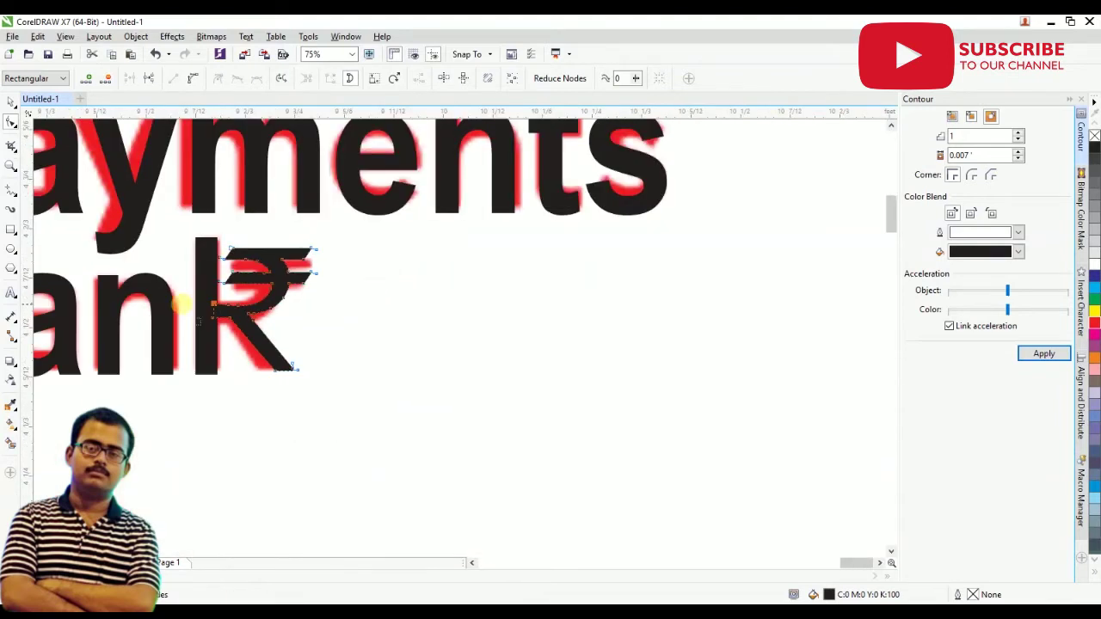
- Enlarge the black airtel logo to about 2.134' by 0.637' and place it over the red reference logo
click(11, 102)
scroll(528, 332, down, 4)
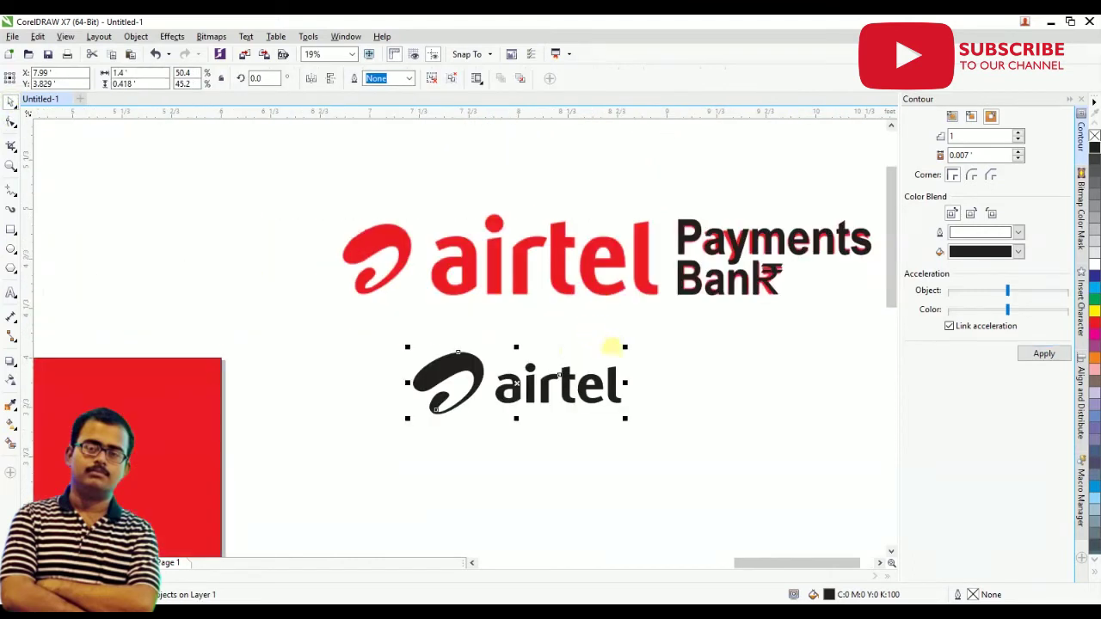
drag(624, 347, 682, 285)
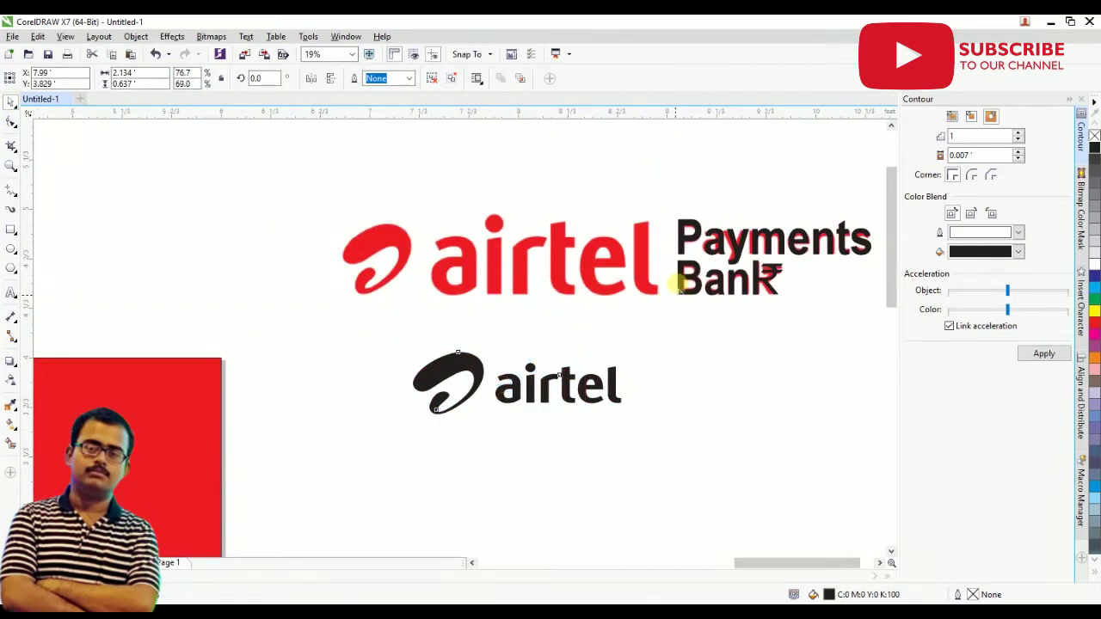
click(527, 387)
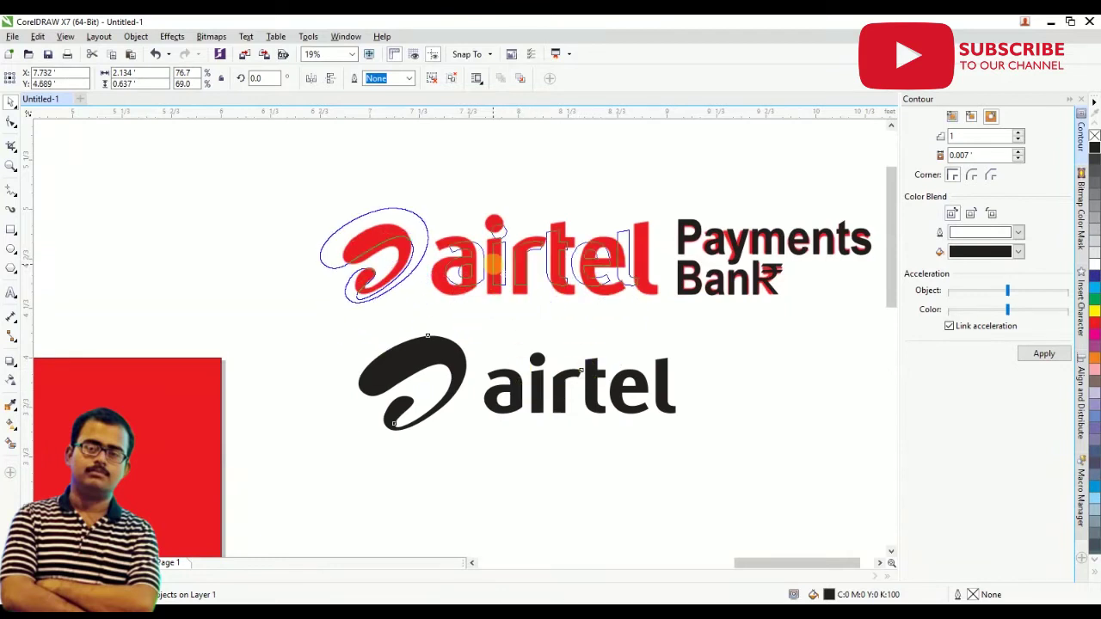
drag(529, 385, 507, 259)
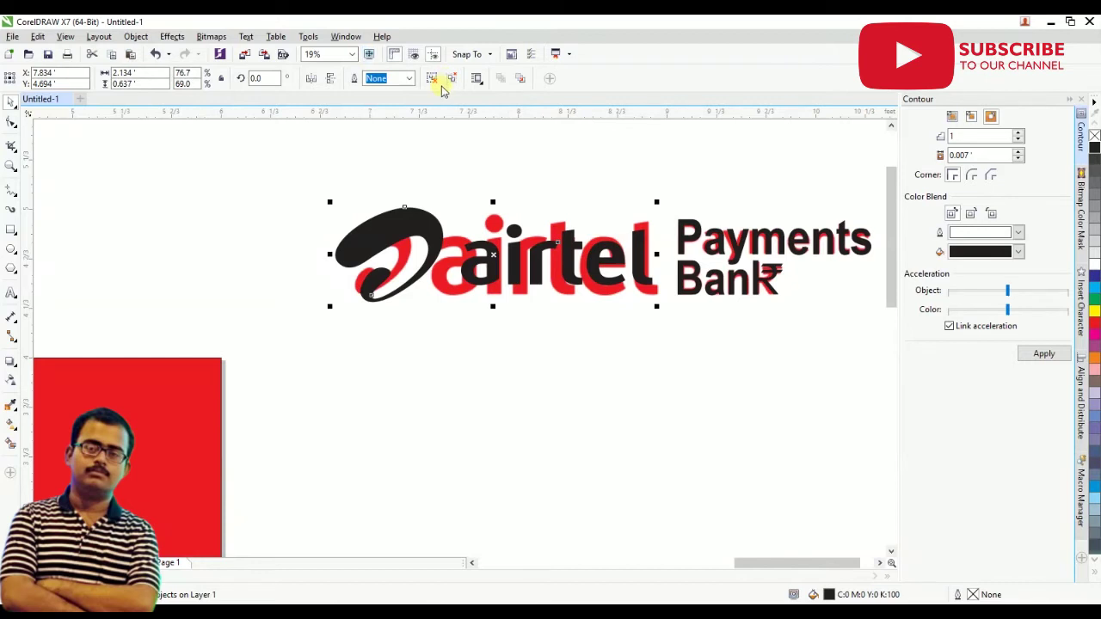
- Separate the swirl from the airtel lettering and fit it over the reference swirl at about 0.51' by 0.47'
click(473, 140)
drag(295, 203, 450, 322)
scroll(448, 199, up, 2)
drag(442, 215, 320, 361)
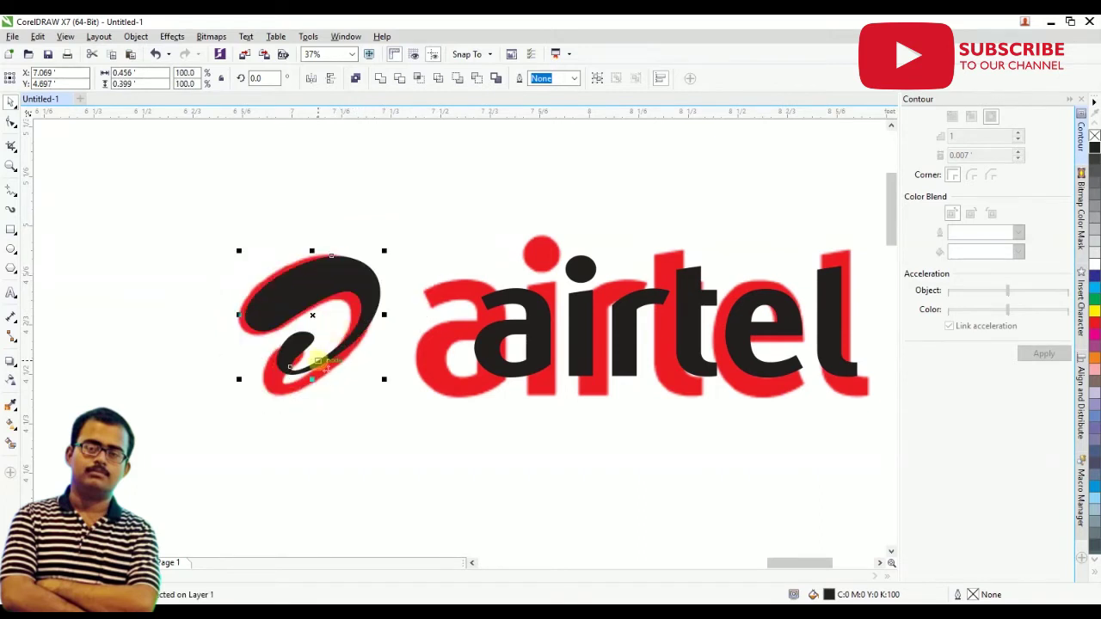
drag(239, 376, 223, 395)
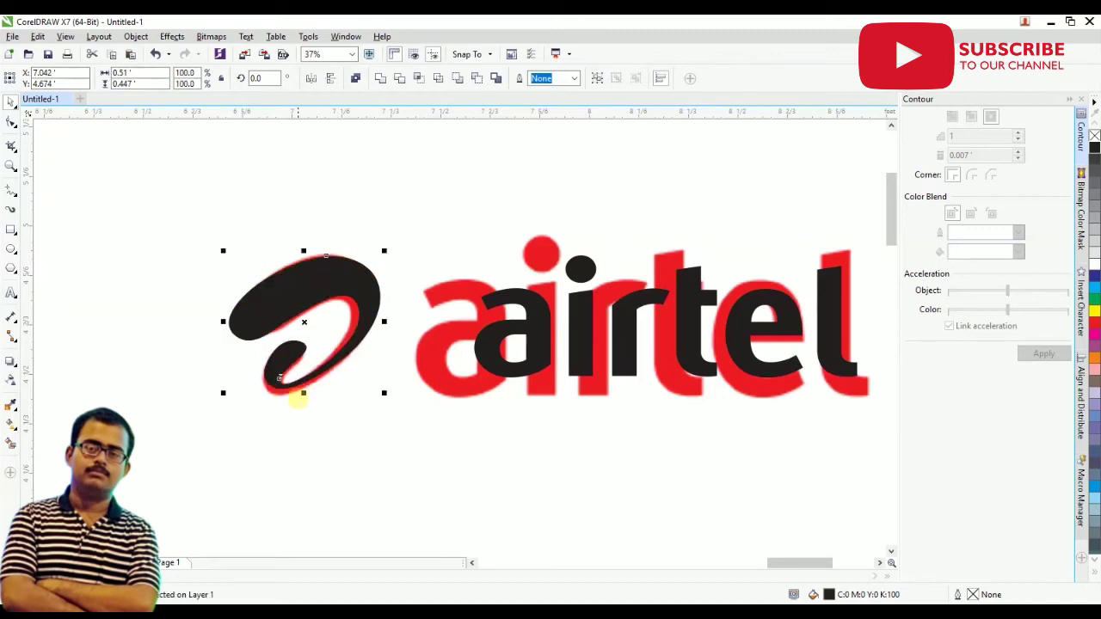
drag(302, 393, 297, 400)
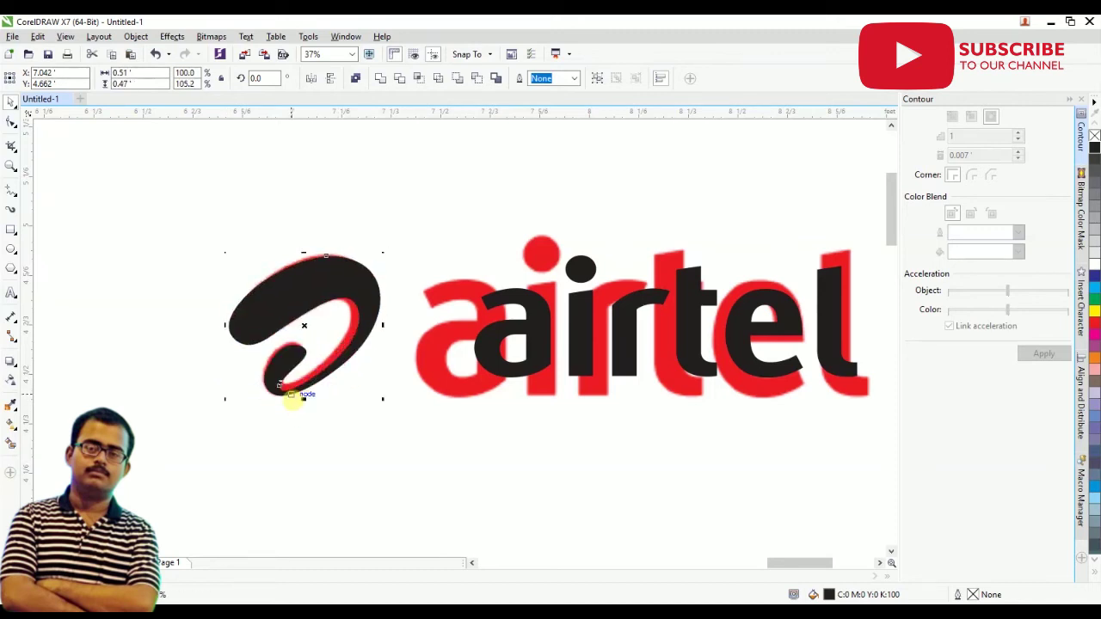
scroll(309, 300, up, 2)
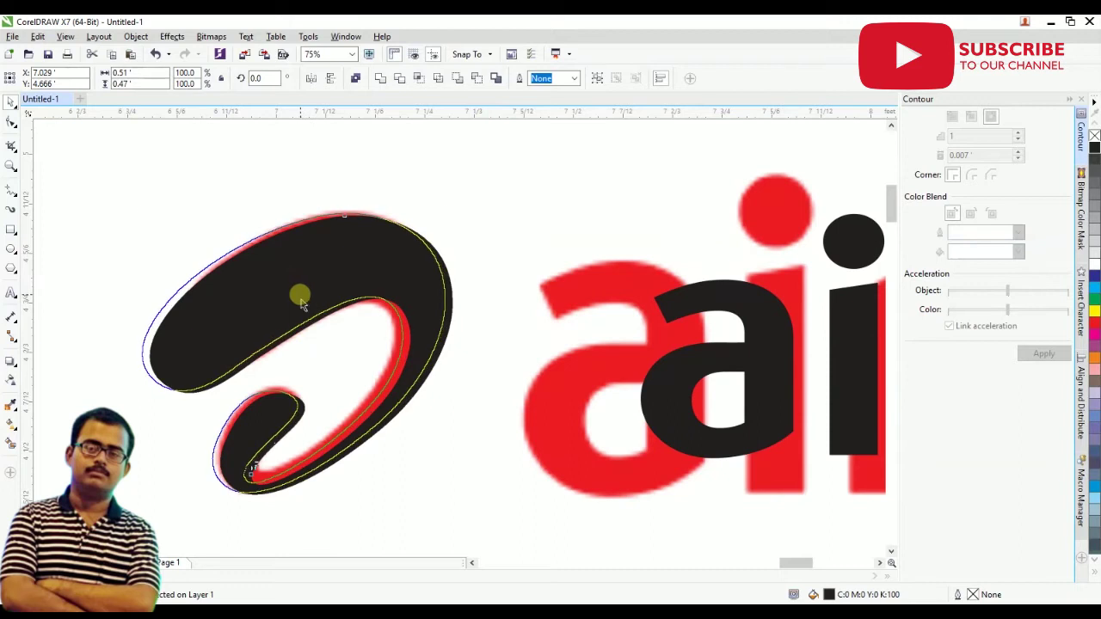
scroll(310, 303, down, 1)
scroll(611, 335, down, 1)
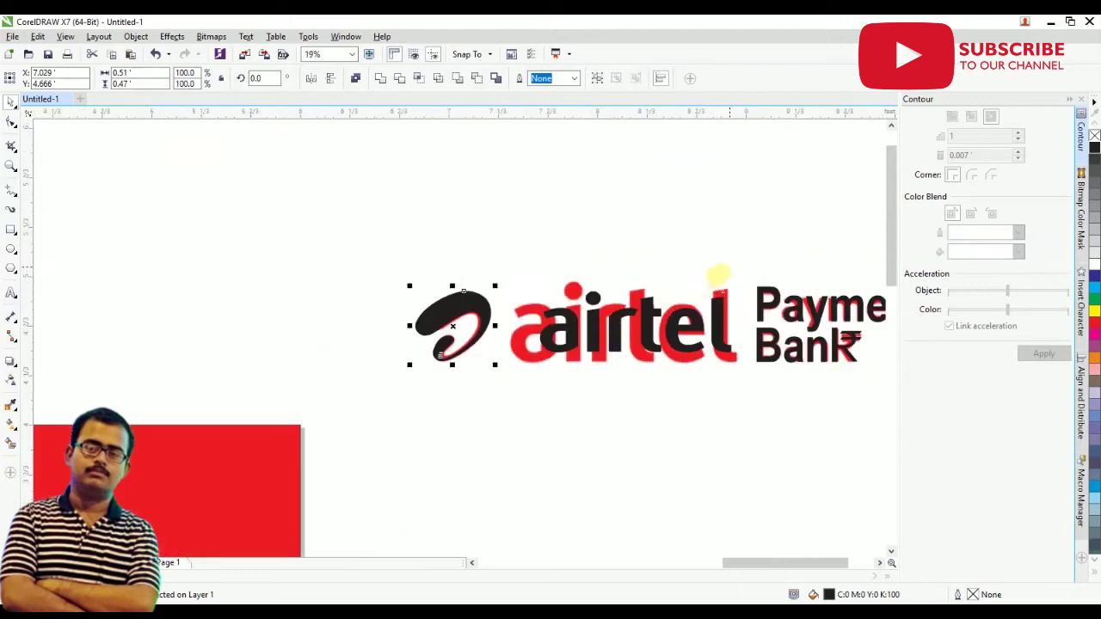
- Undo the accidental changes and fit the black airtel lettering over the reference at about 1.538' by 0.537'
key(ctrl+z)
key(ctrl+z)
key(ctrl+z)
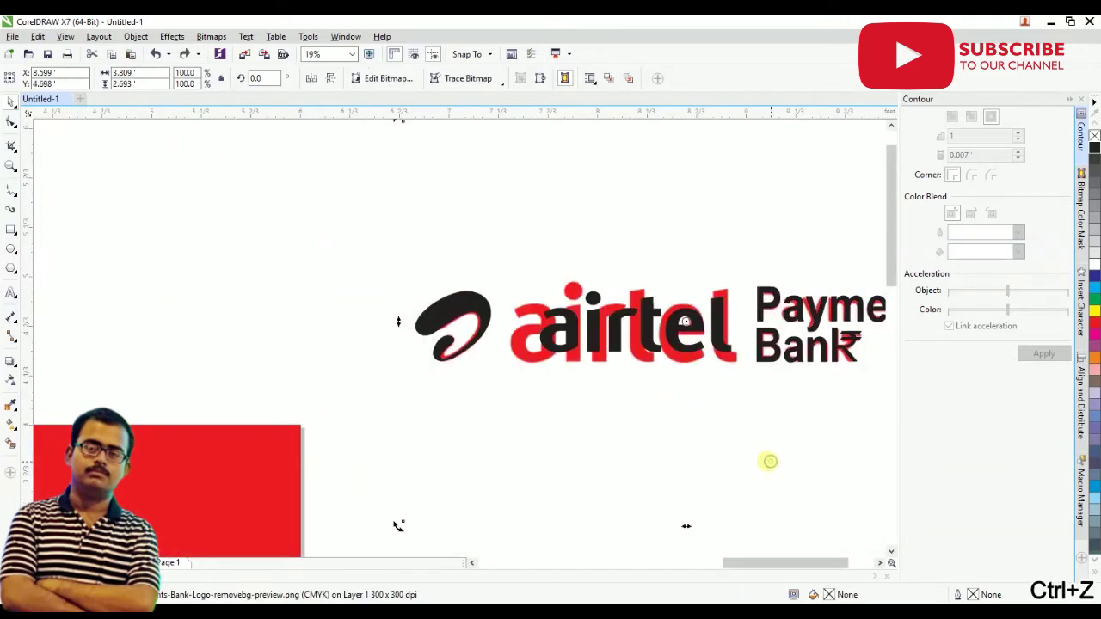
scroll(651, 422, down, 1)
scroll(585, 450, down, 2)
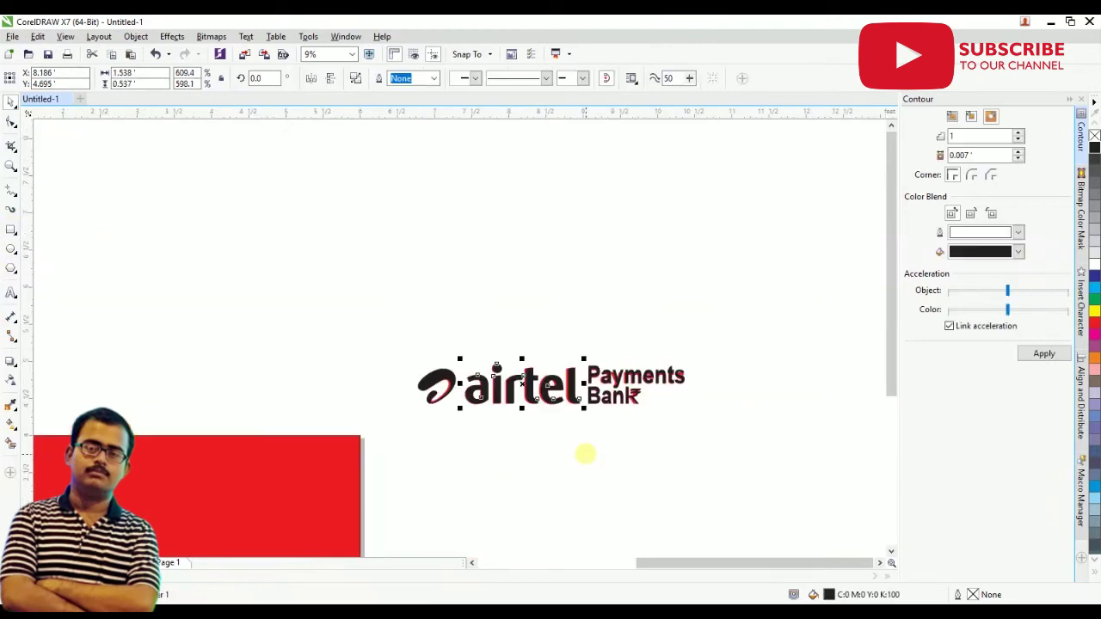
- Move the reference logo image away from the tracing and group all black logo parts
click(627, 456)
drag(574, 403, 691, 279)
drag(562, 473, 457, 479)
key(ctrl+g)
- Place the grouped logo on the red banner, enlarge it to about 5.152' by 0.782', and fill it white
scroll(572, 423, down, 1)
scroll(427, 468, up, 2)
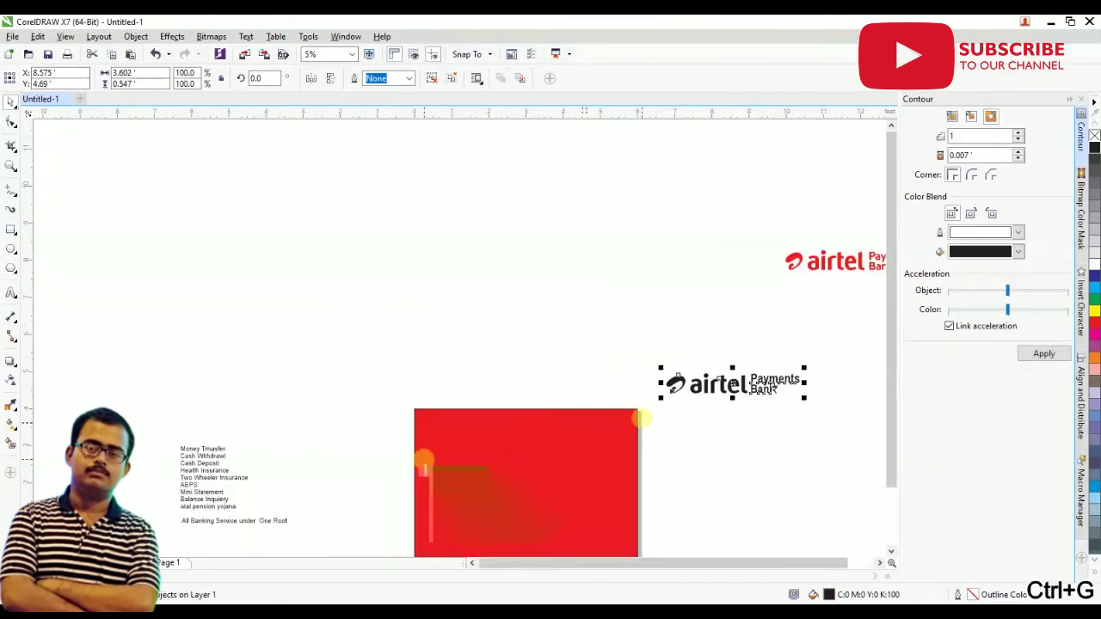
drag(707, 387, 533, 475)
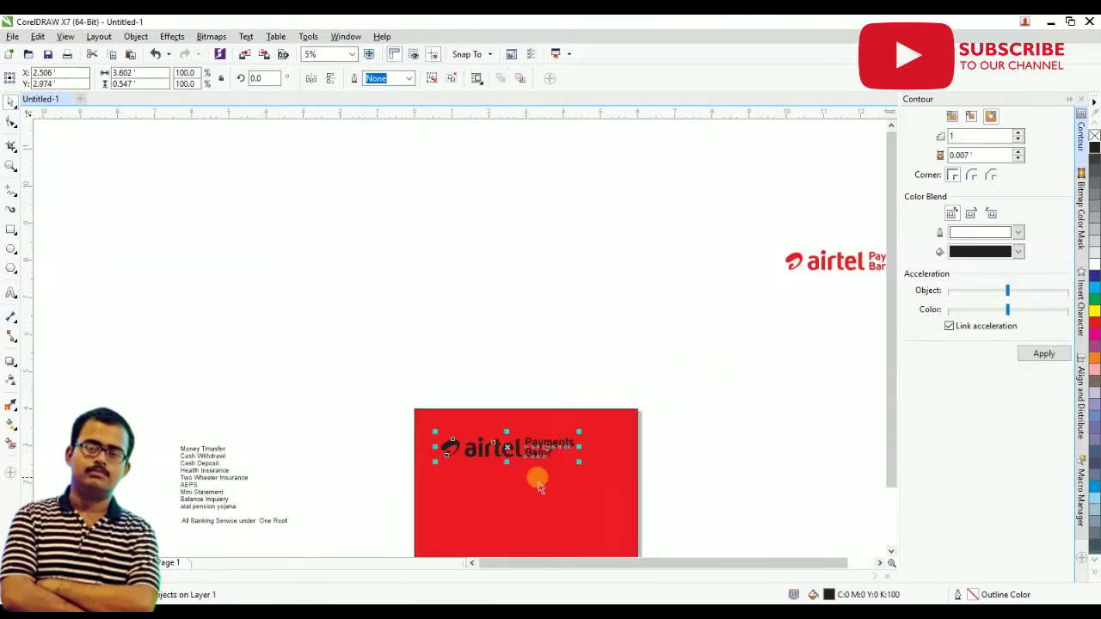
scroll(534, 475, up, 2)
drag(616, 446, 671, 485)
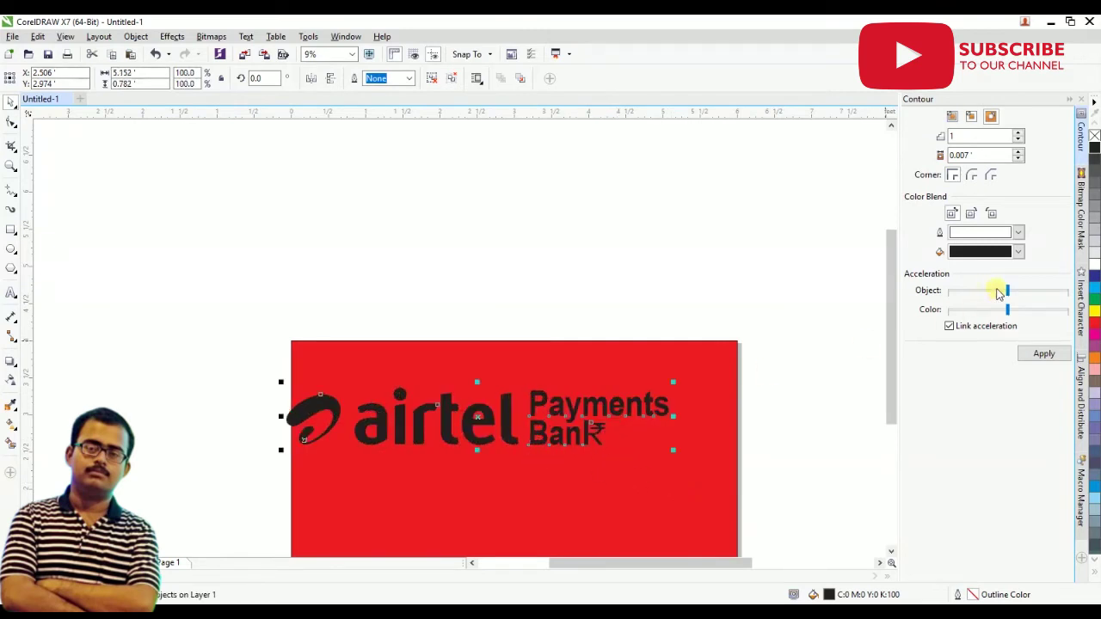
click(1094, 263)
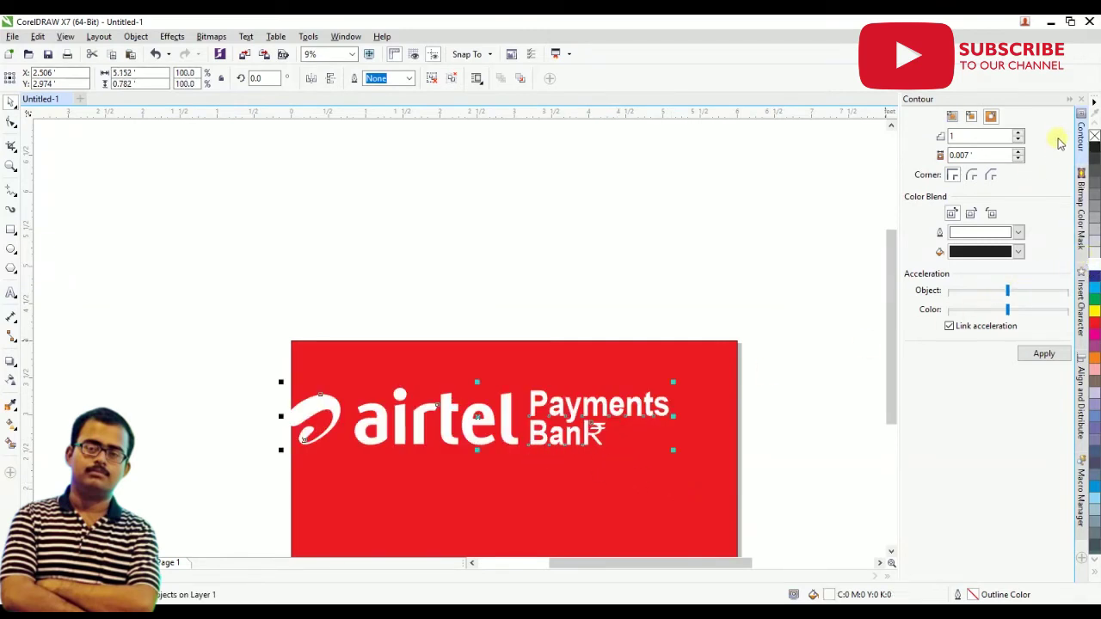
click(1071, 101)
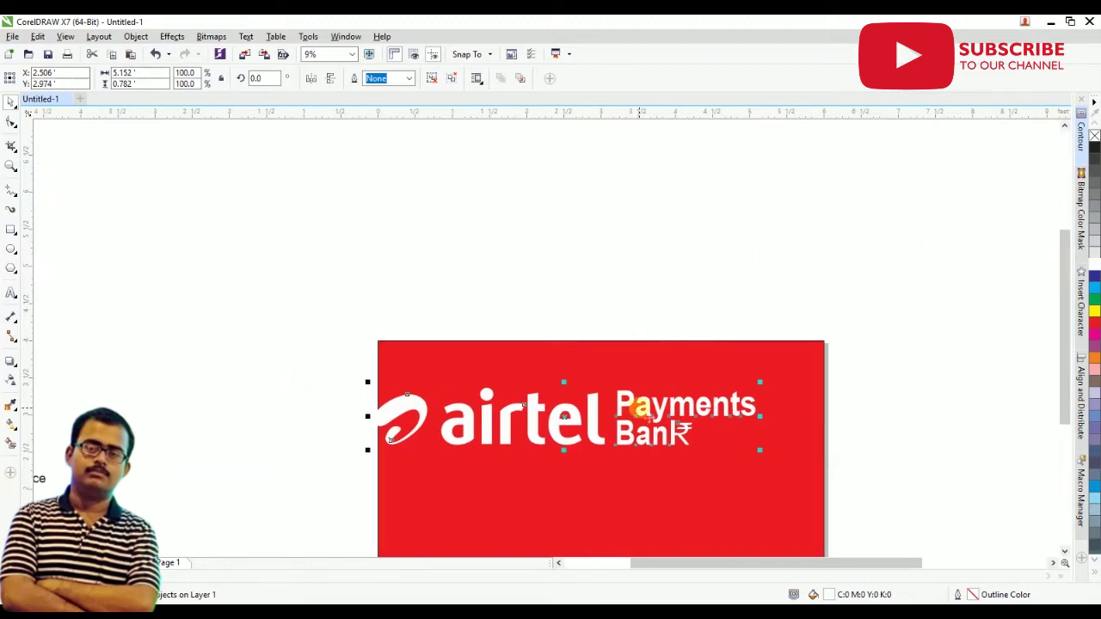
- Move the white logo to the banner's upper edge and stretch it to about 5.532' by 0.95'
drag(625, 411, 649, 370)
scroll(654, 400, down, 1)
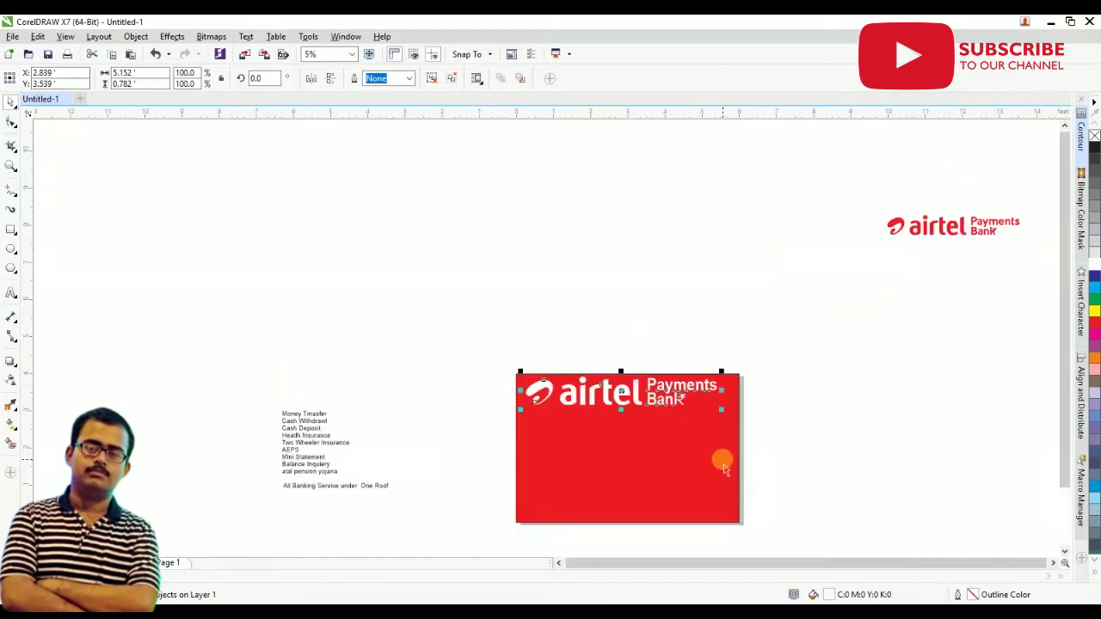
scroll(723, 453, up, 1)
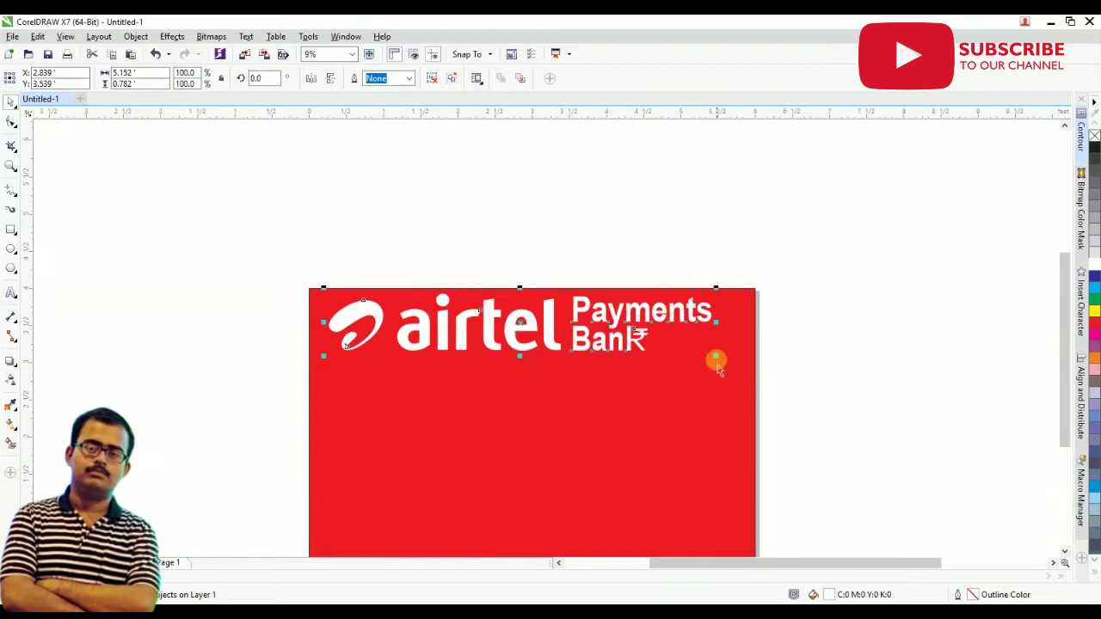
drag(715, 355, 743, 360)
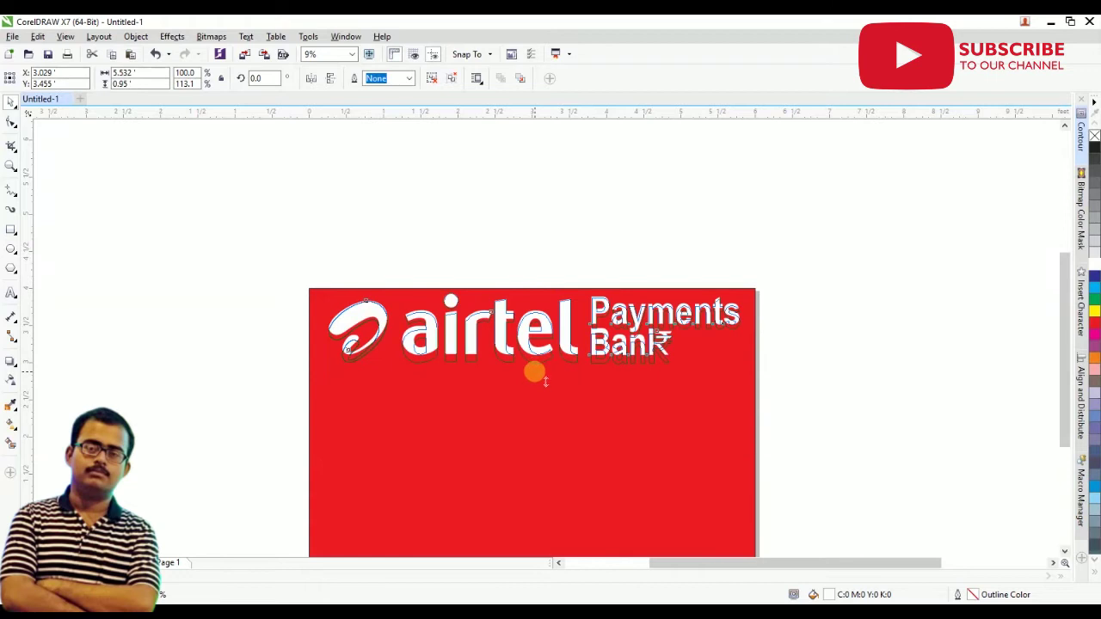
drag(534, 370, 560, 395)
- Center the logo horizontally on the red banner and shift it slightly down from the upper edge
click(620, 421)
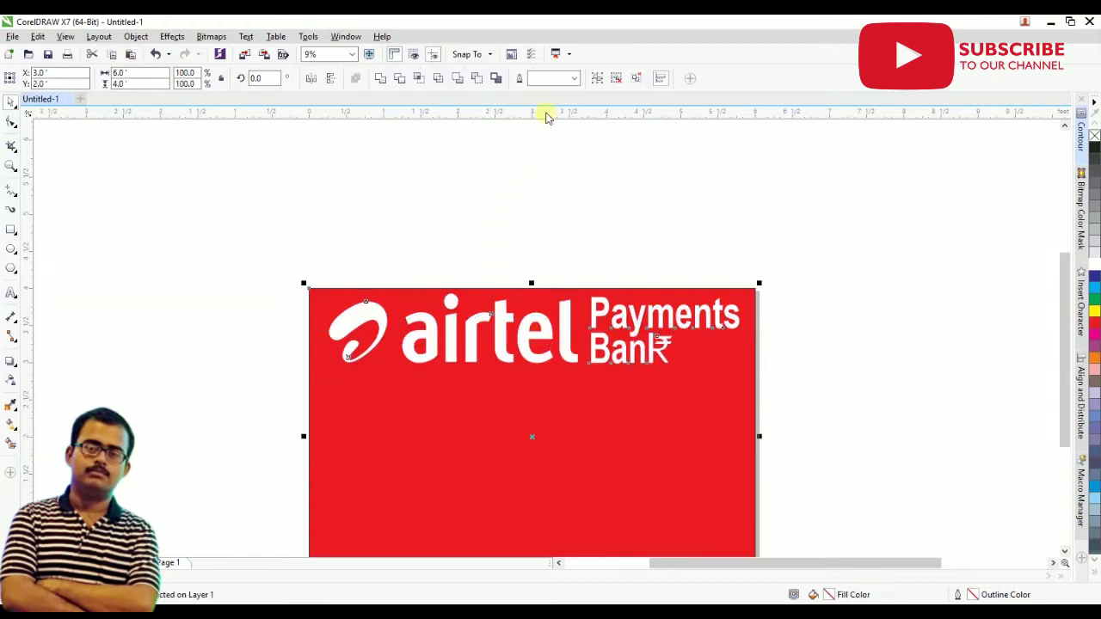
click(659, 79)
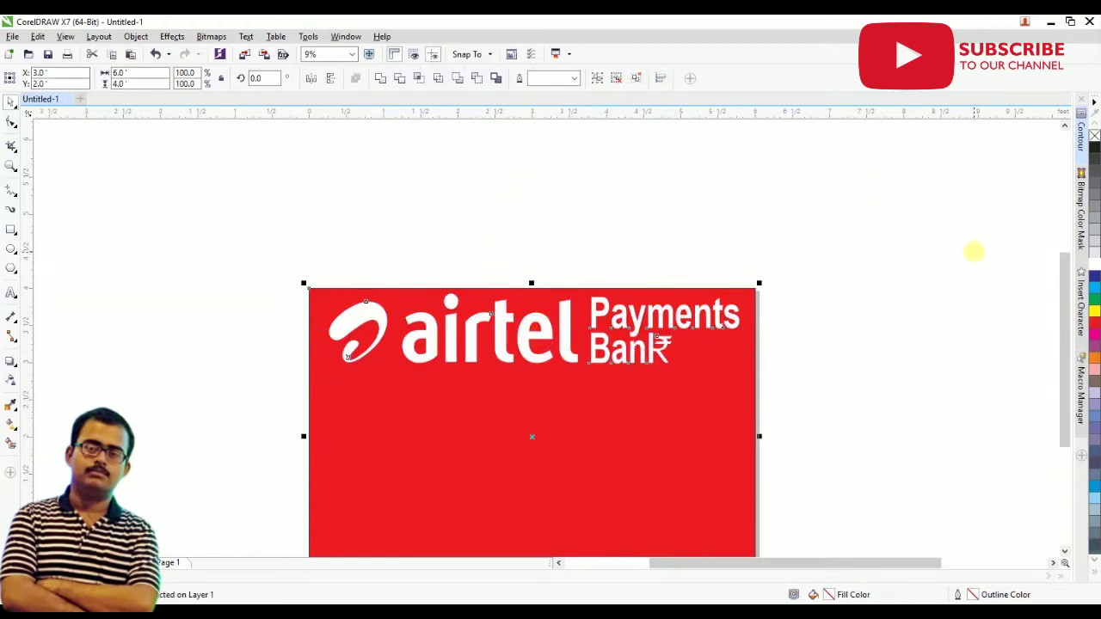
click(659, 79)
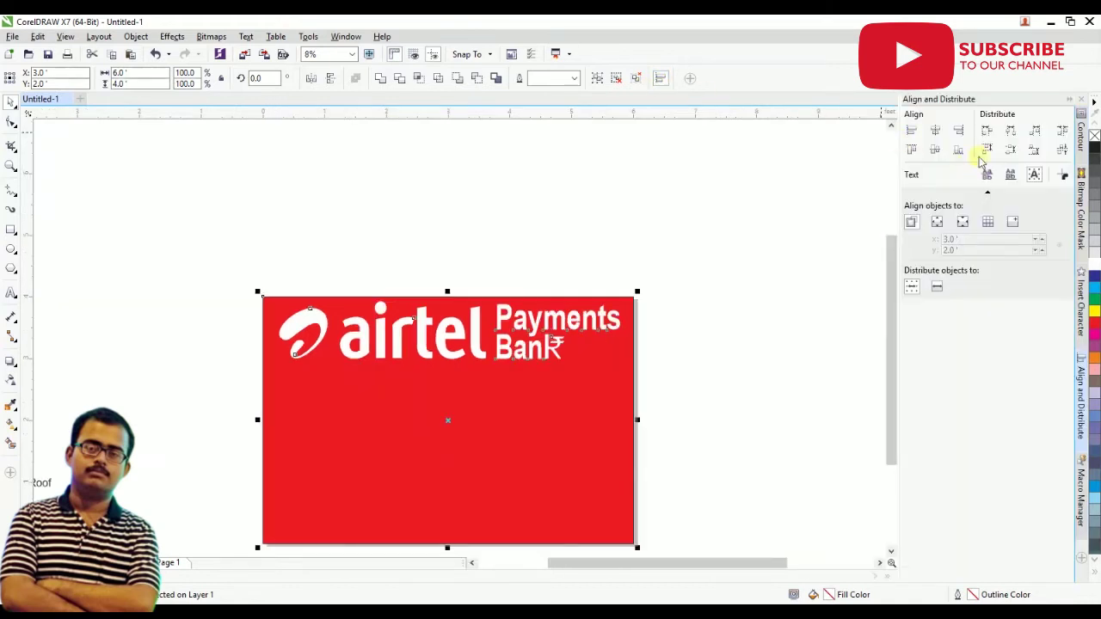
click(776, 290)
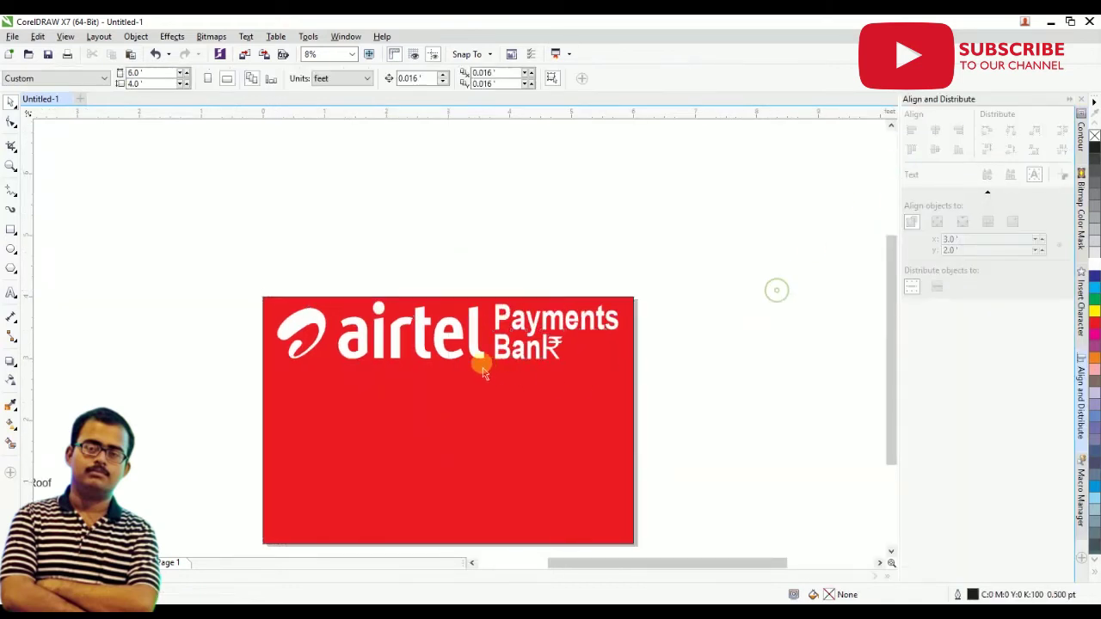
click(484, 356)
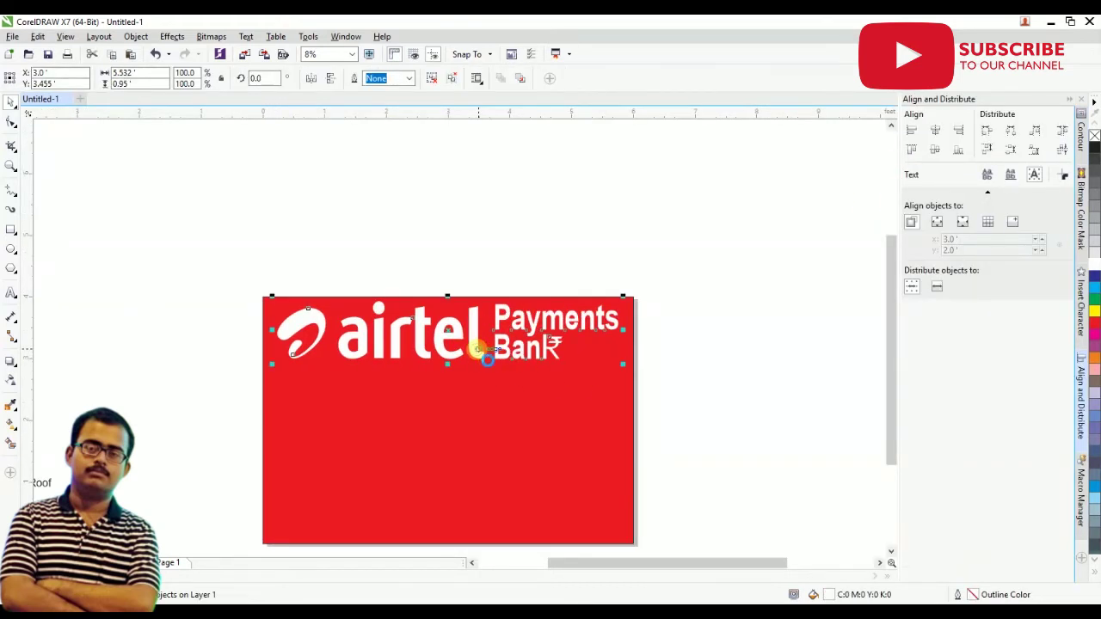
click(671, 364)
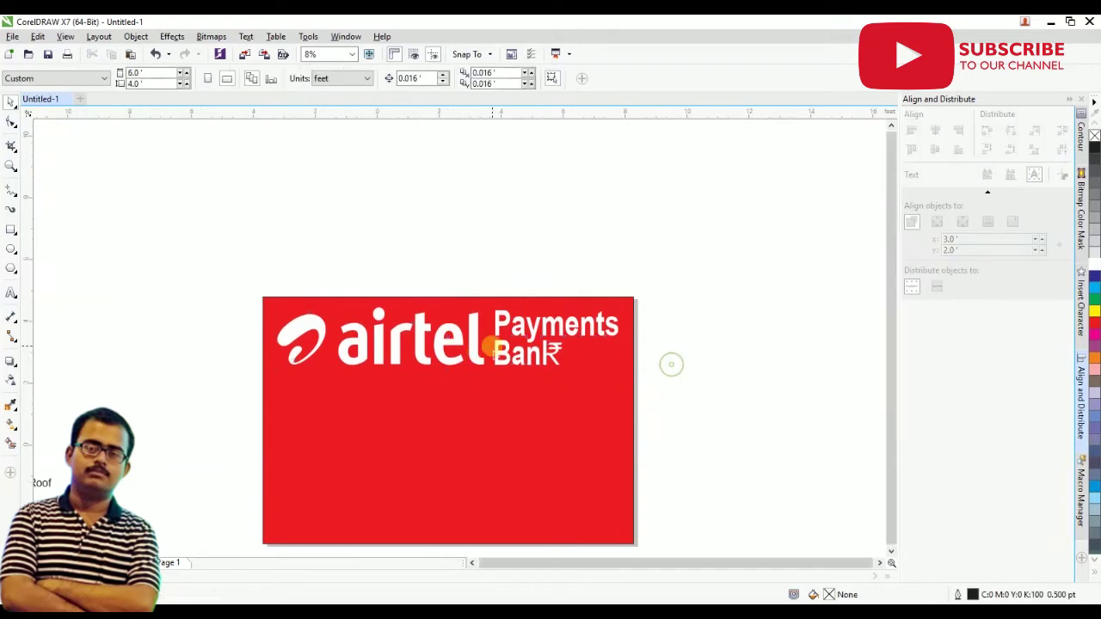
- Open the banking services text beside the banner for editing at the line "All Banking Service under One Roof"
scroll(473, 393, down, 1)
scroll(490, 396, up, 1)
scroll(506, 408, down, 1)
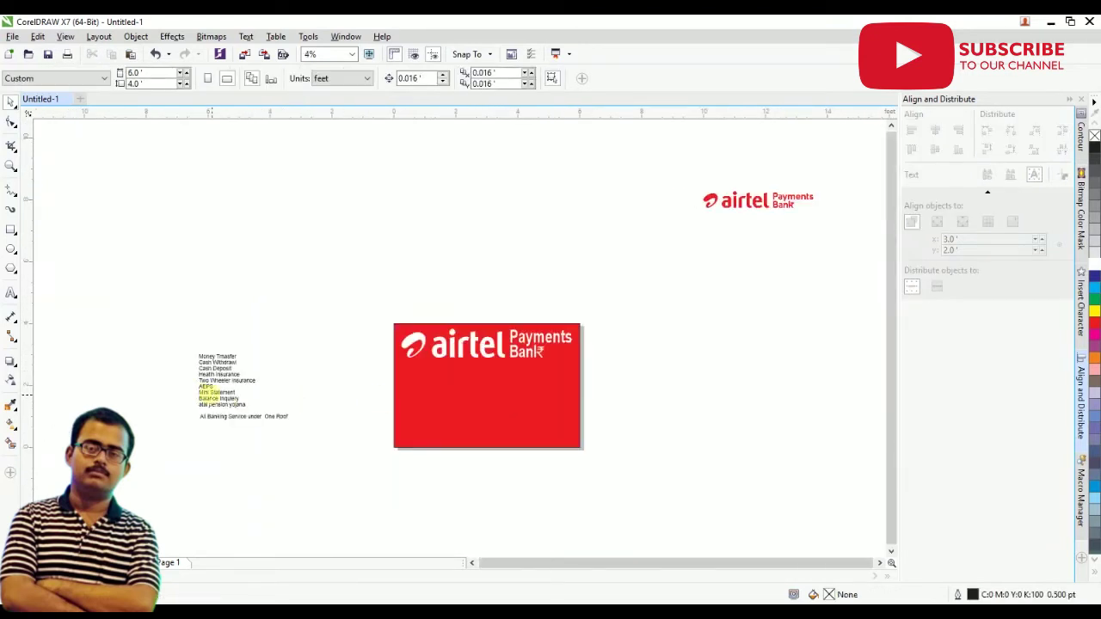
drag(208, 397, 259, 440)
scroll(293, 441, up, 1)
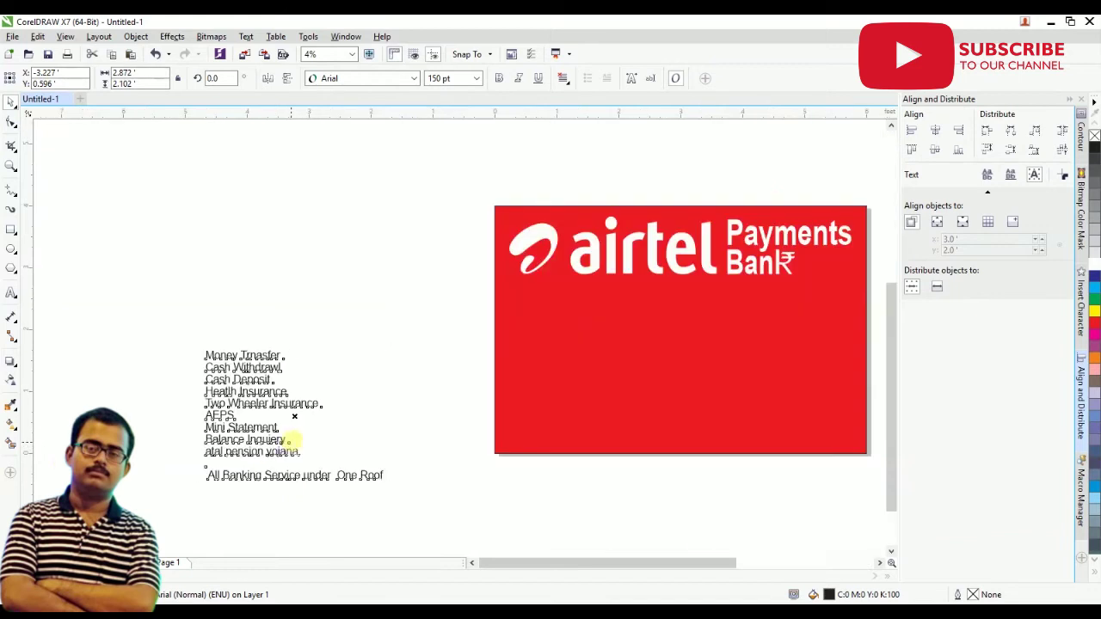
click(11, 294)
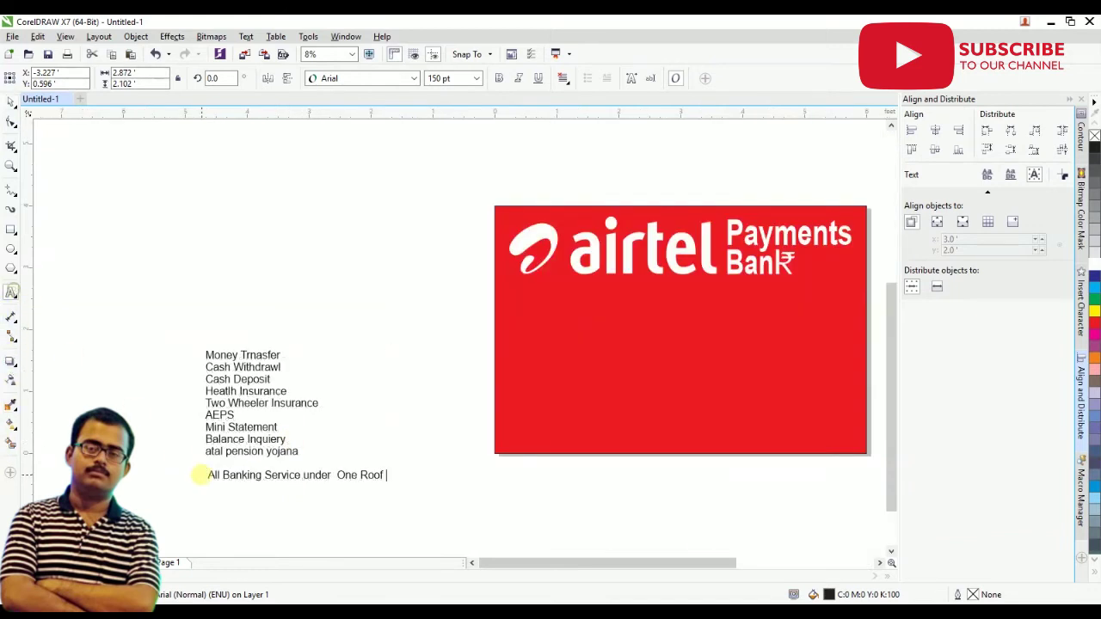